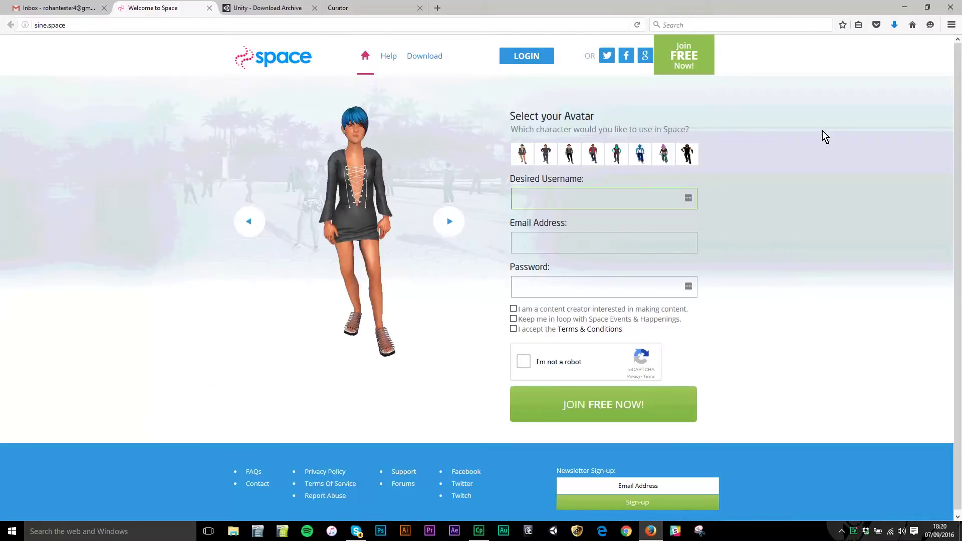
Choose the male avatar and enter a username, an unused email address and a password.
left_click(546, 154)
left_click(544, 194)
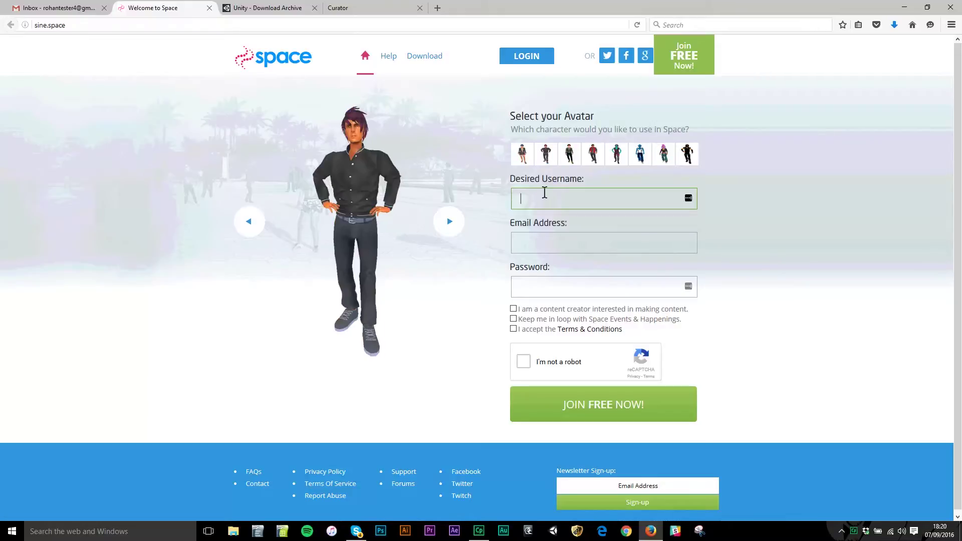
type("rohan")
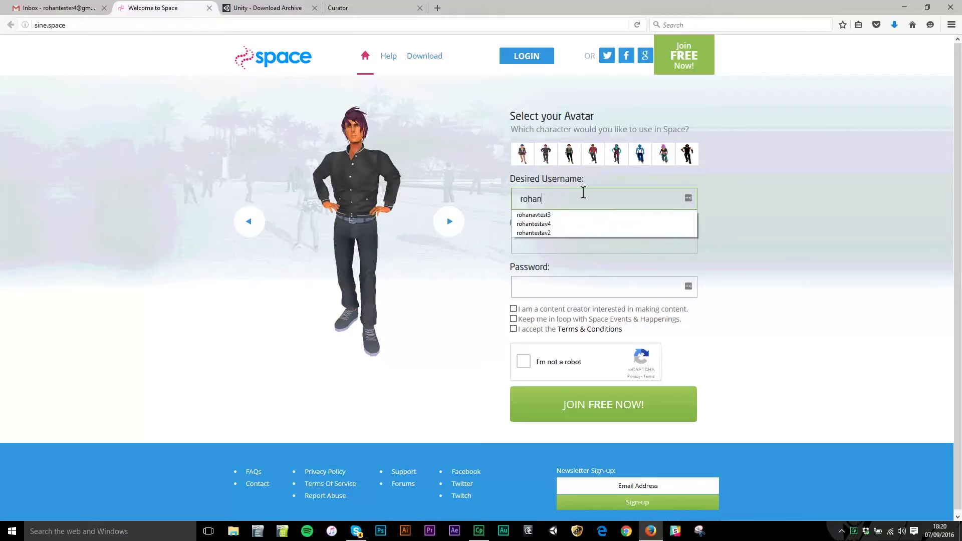
type("testav5")
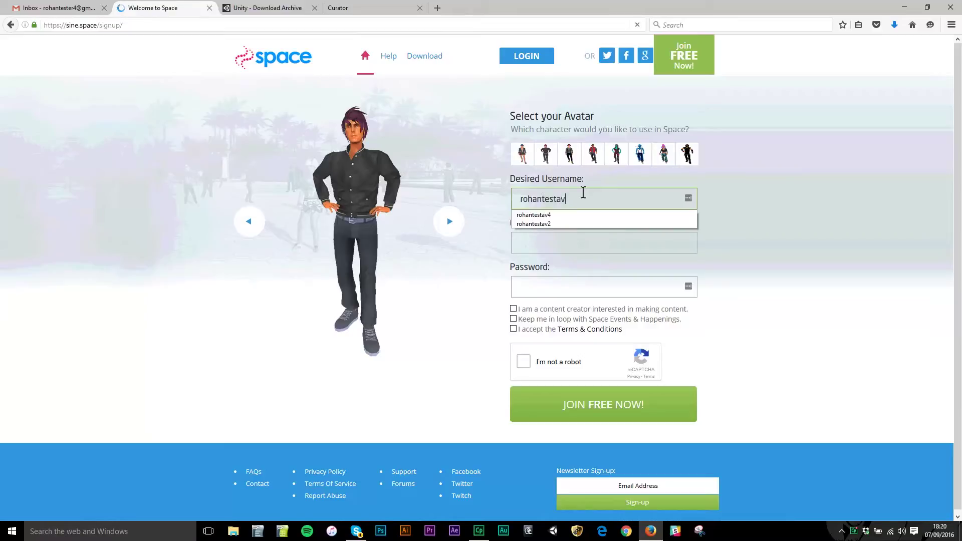
key("Tab")
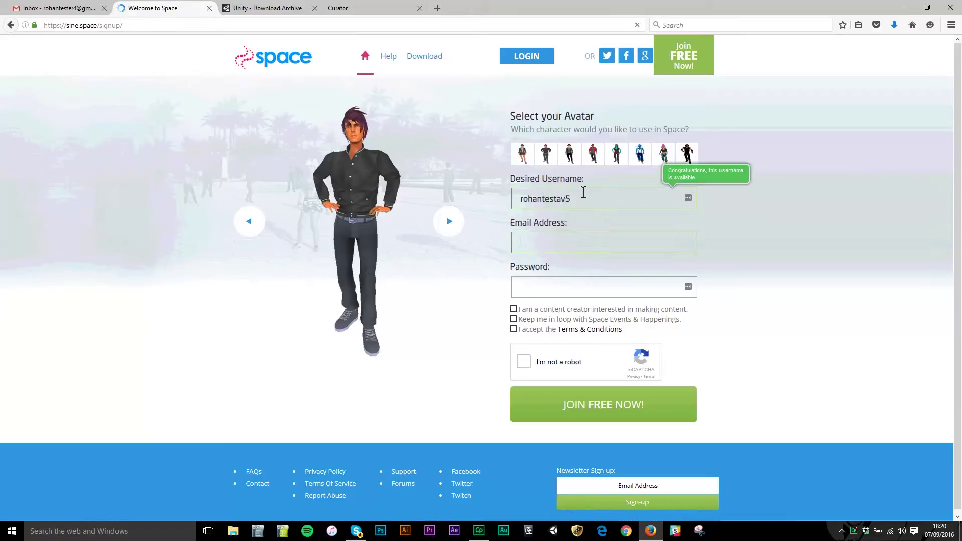
type("1+")
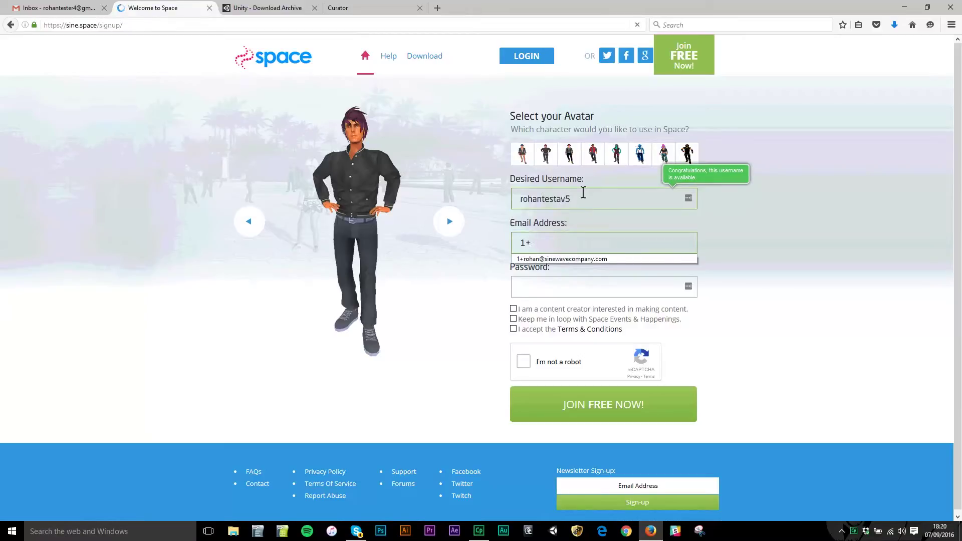
key("Down")
key("Return")
key("Tab")
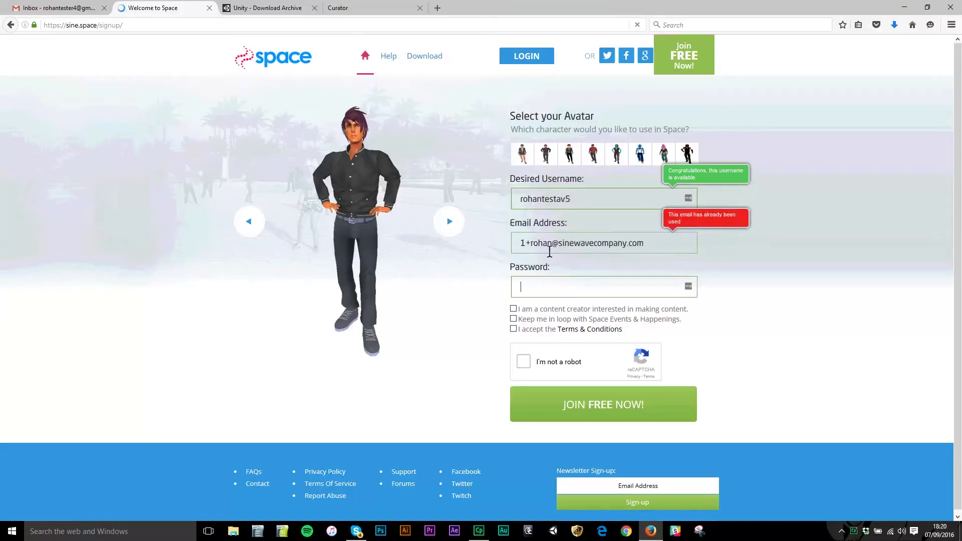
left_click_drag(526, 244, 492, 244)
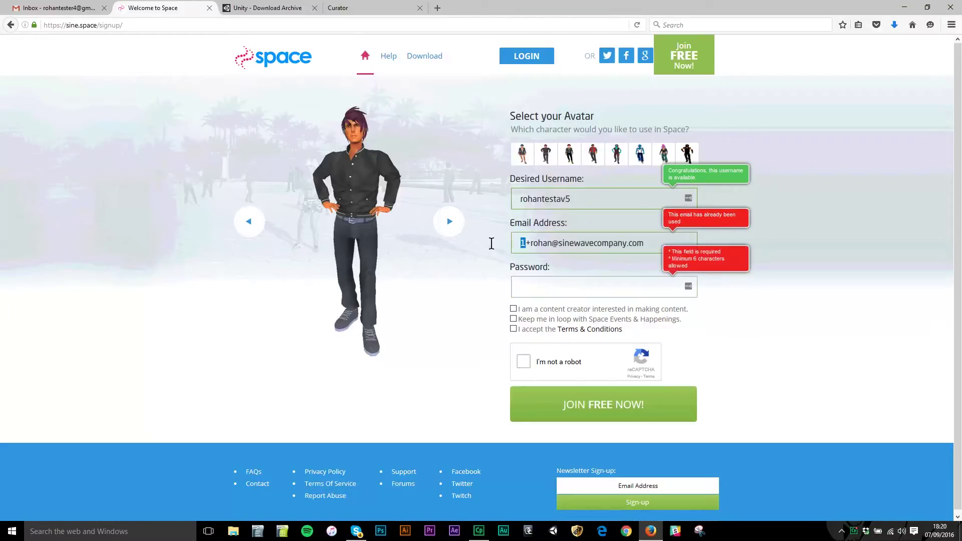
type("2")
key("Tab")
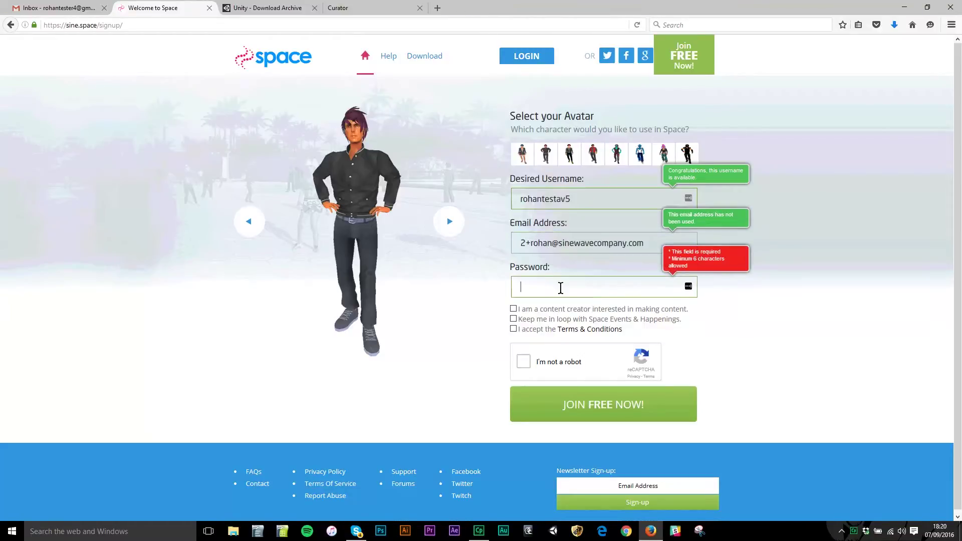
type("••••••••••")
Tick the content-creator and terms boxes and pass the reCAPTCHA check.
left_click(700, 316)
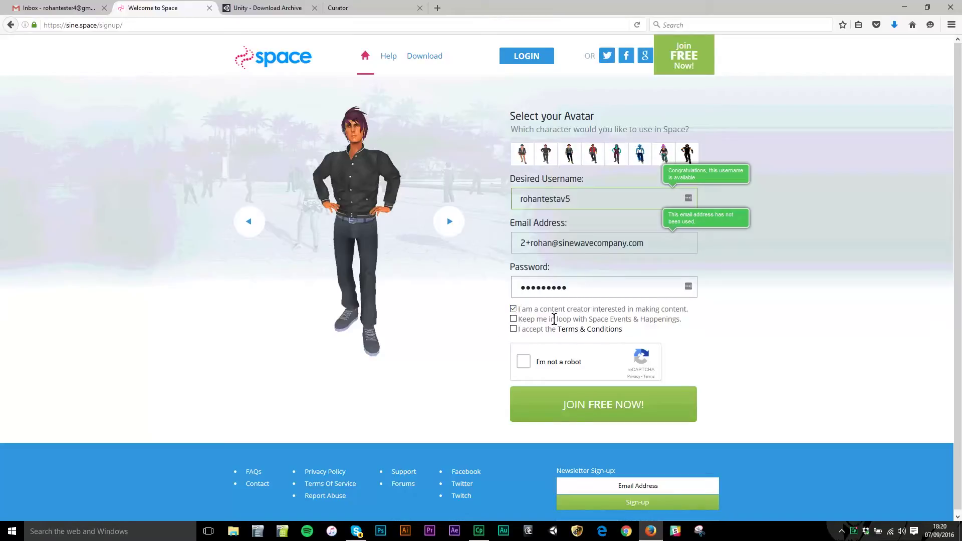
left_click(513, 330)
left_click(580, 365)
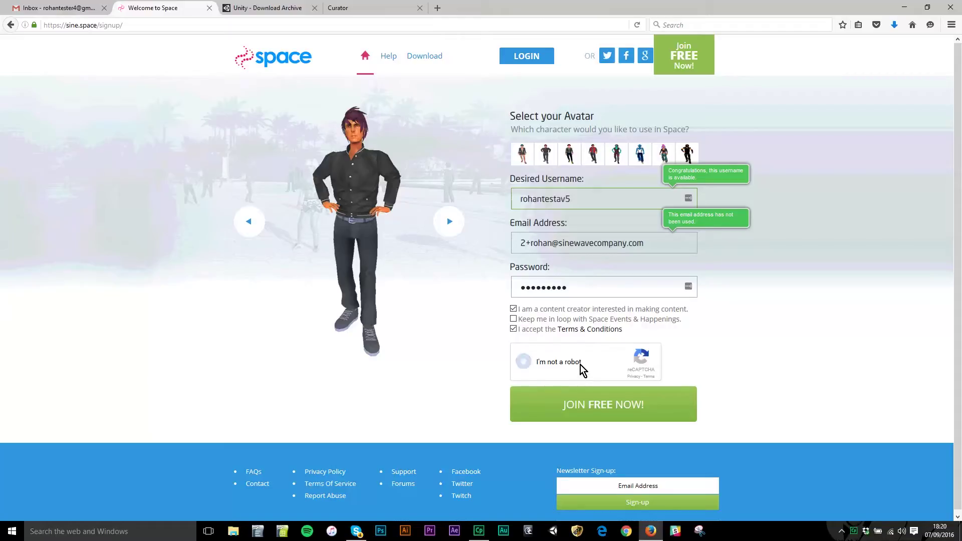
left_click(563, 406)
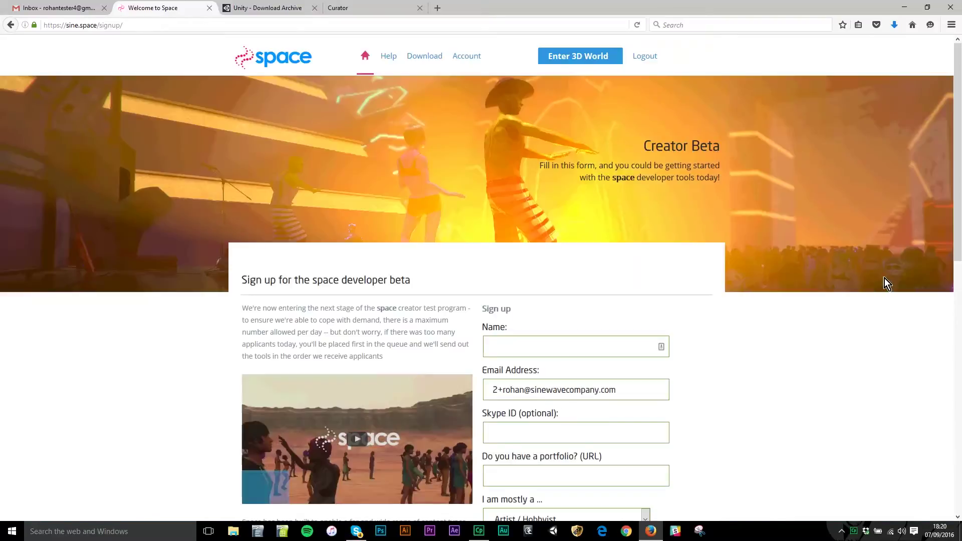
scroll(885, 278, "down", 4)
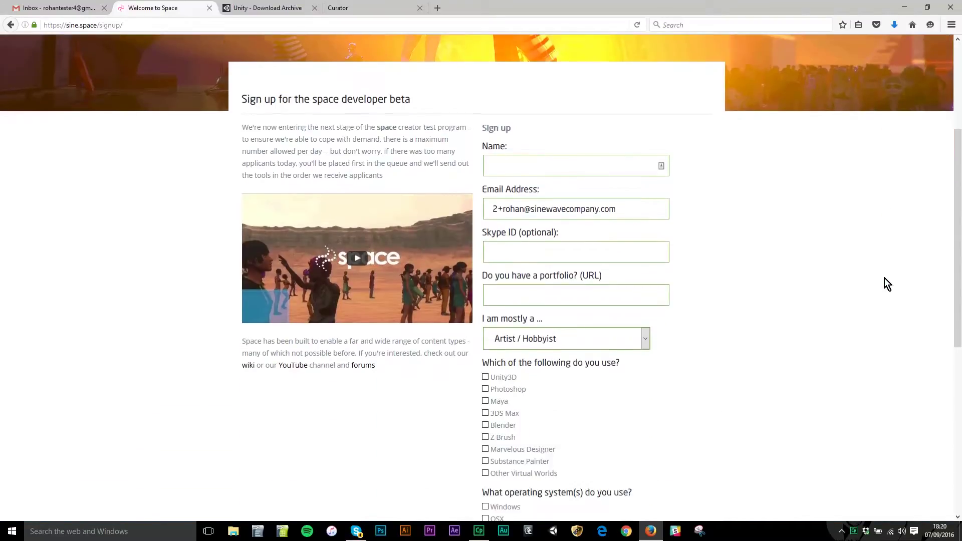
scroll(885, 278, "down", 1)
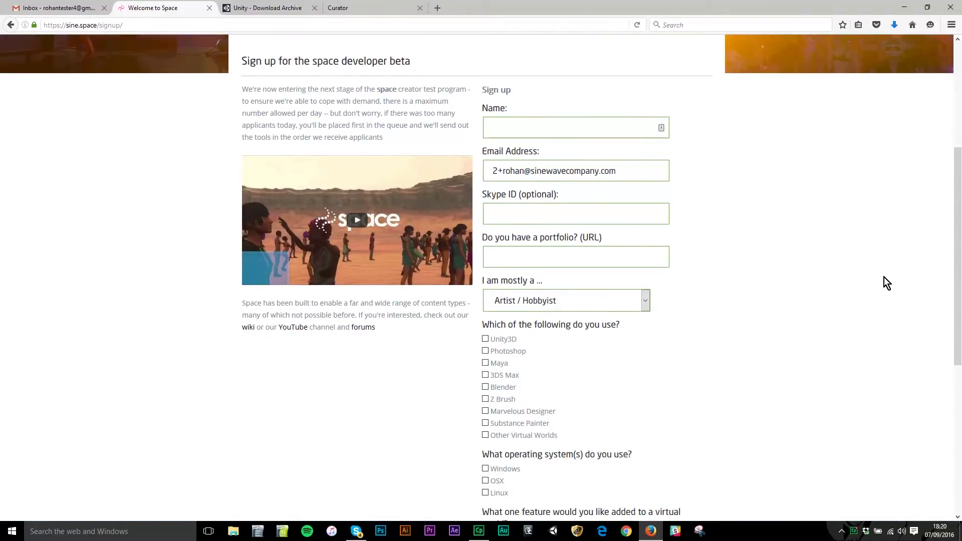
left_click(553, 119)
type("Ro")
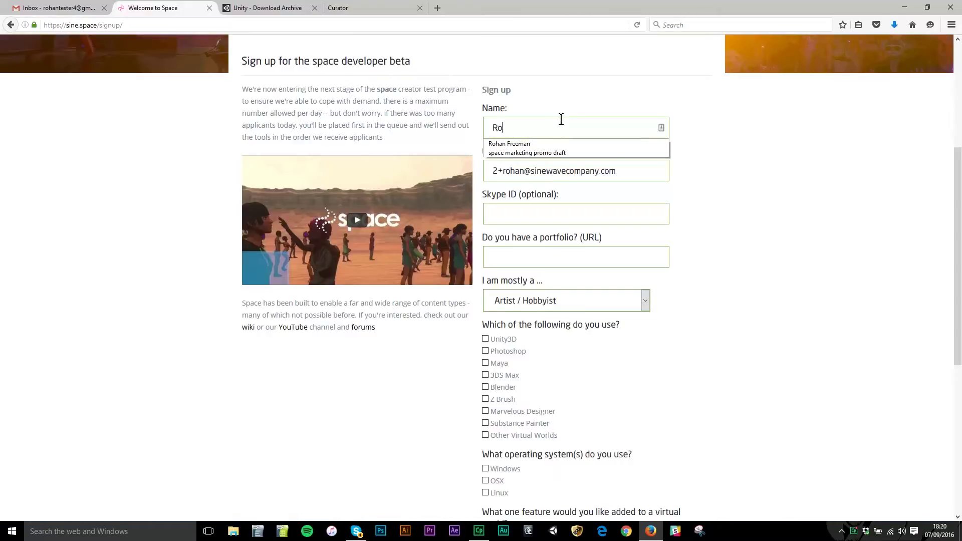
key("Down")
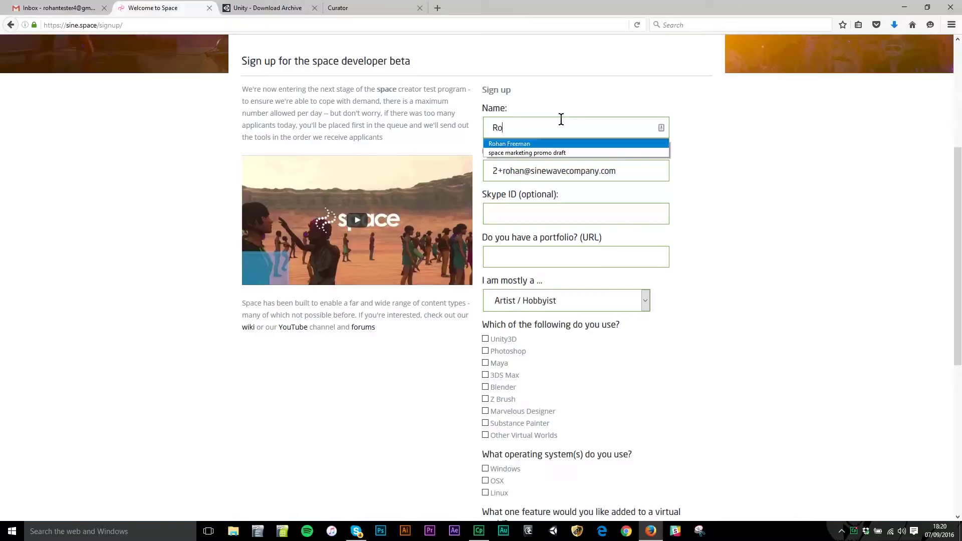
key("Tab")
key("Tab")
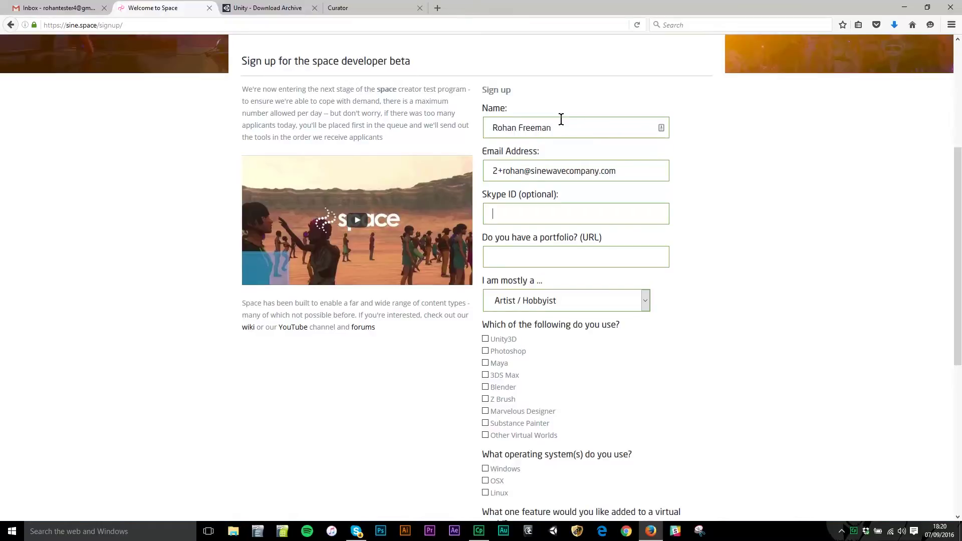
type("rohan.")
type("freeman")
type("www.sinewave")
type("company.")
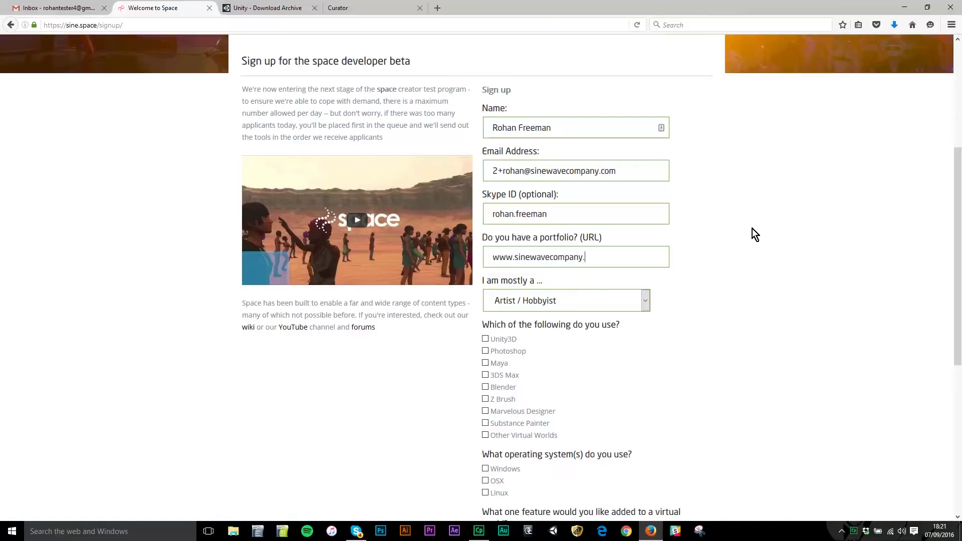
type("com")
Pick the Virtual World Merchant / Developer role and tick Unity3D and Other Virtual Worlds.
left_click(600, 310)
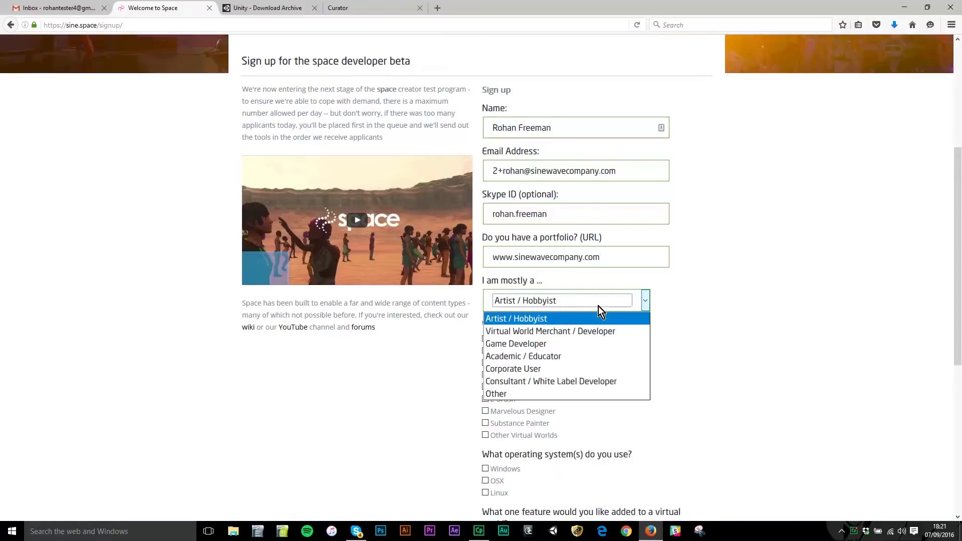
left_click(593, 331)
left_click(485, 340)
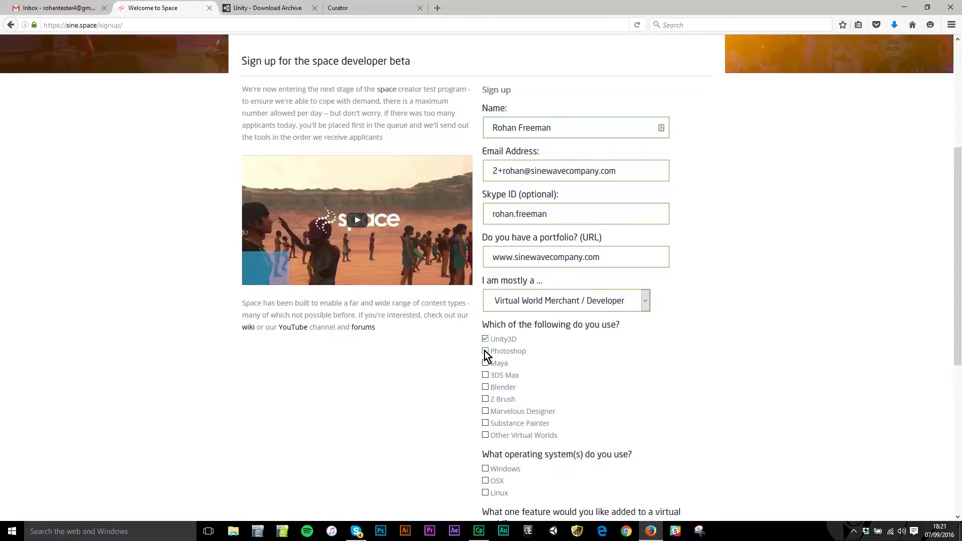
left_click(485, 435)
scroll(582, 442, "down", 3)
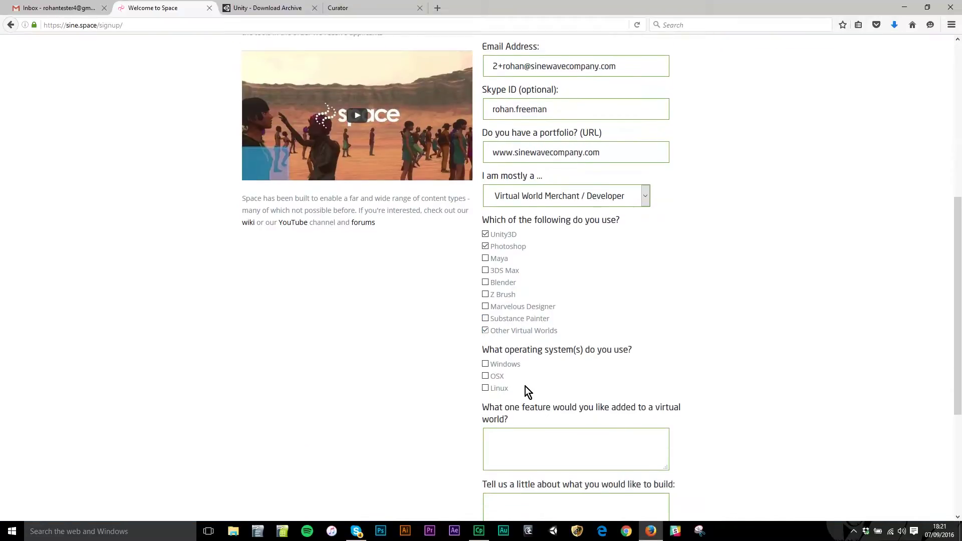
scroll(597, 400, "down", 1)
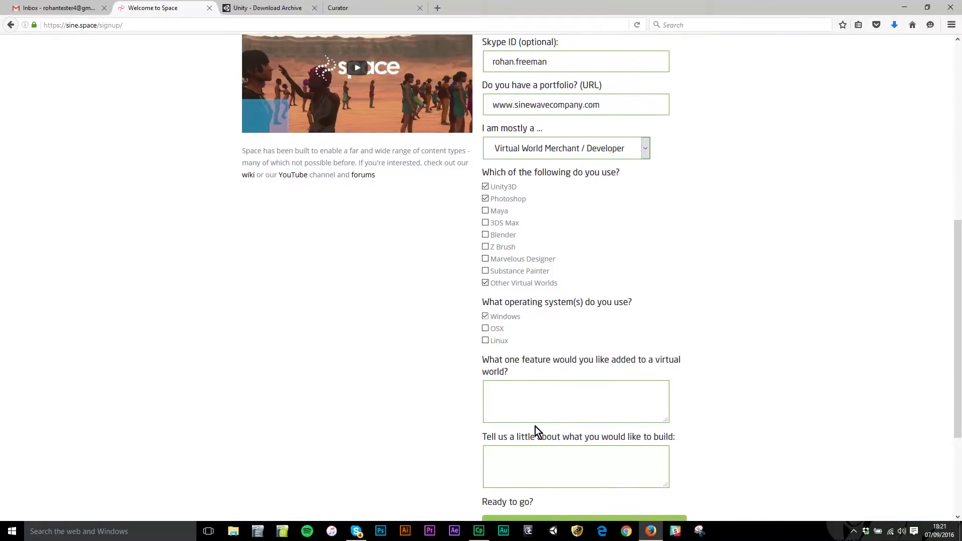
scroll(711, 343, "down", 1)
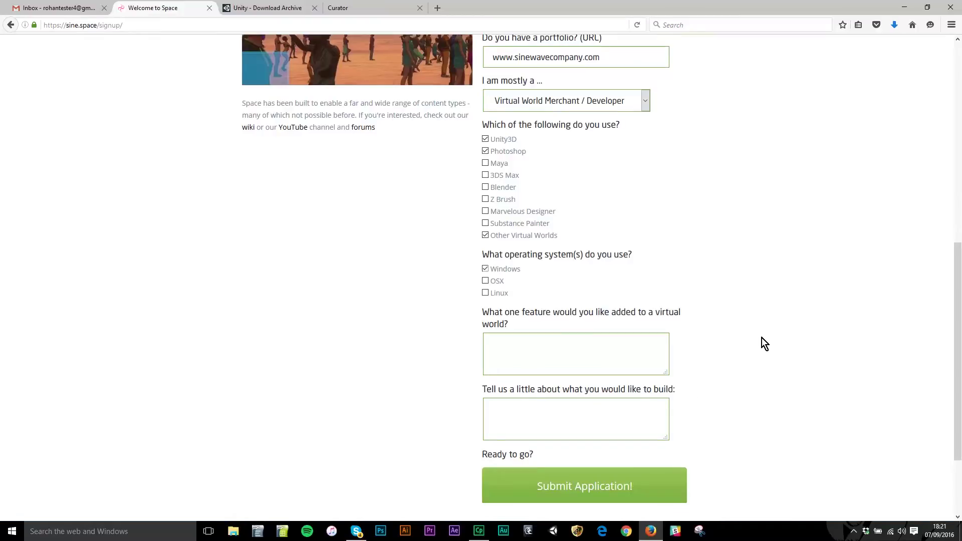
Answer the desired-feature question with 'facial recognition' and 'Stories', then submit the application.
left_click(551, 346)
type("facial recogniti")
type("on")
type("Storie")
key("BackSpace")
key("BackSpace")
type("ies")
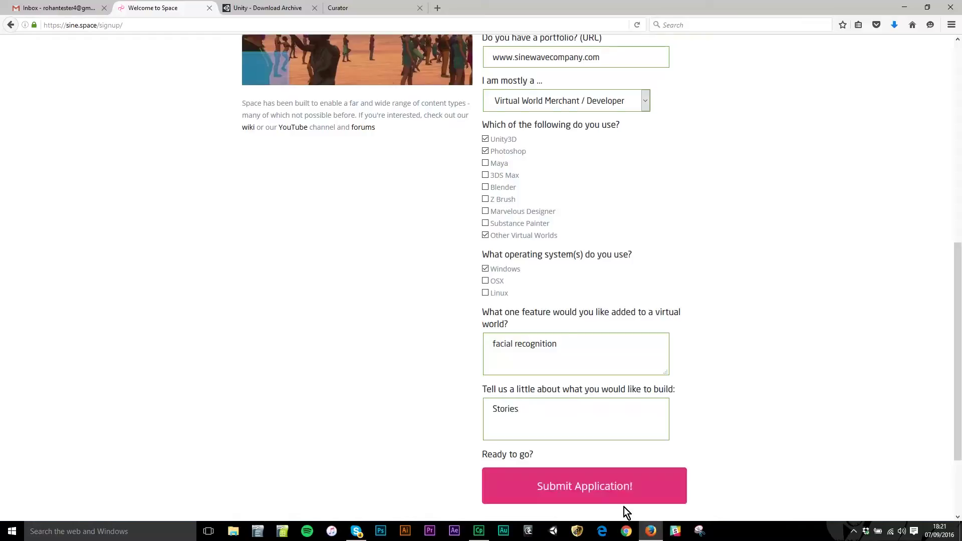
left_click(629, 479)
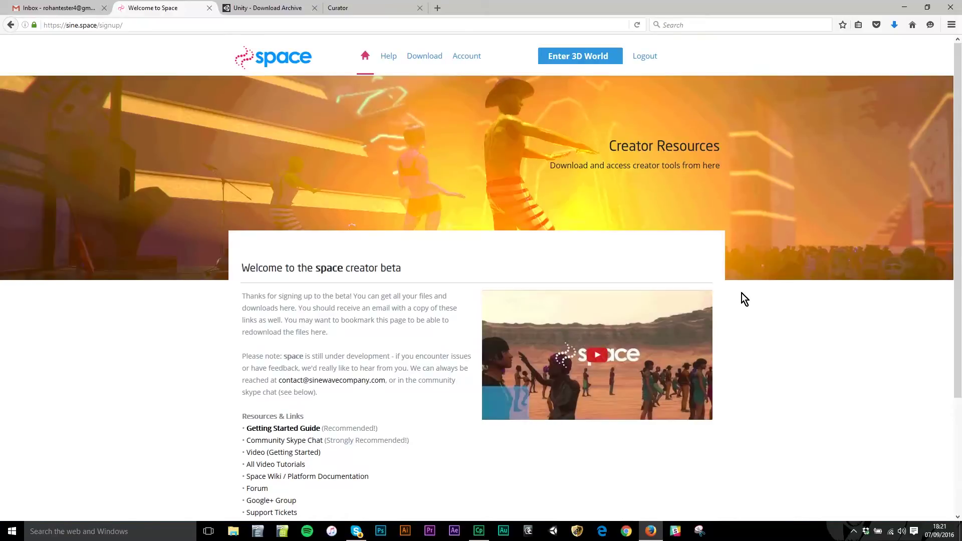
Scroll down the creator beta page to its resources list and Editor Pack download.
scroll(886, 299, "down", 3)
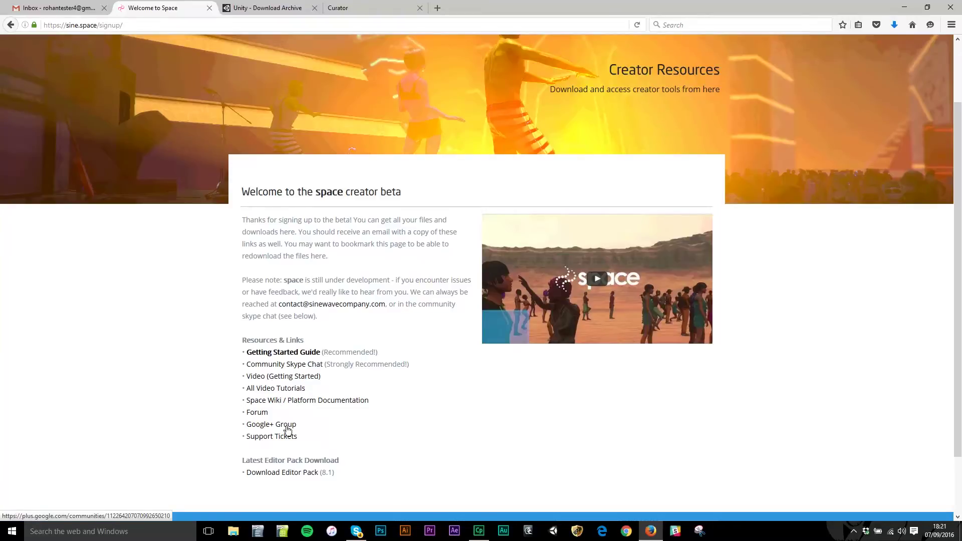
Open the Space Wiki and follow the Unity Editor 5.3.7 download link to the archive.
left_click(343, 402)
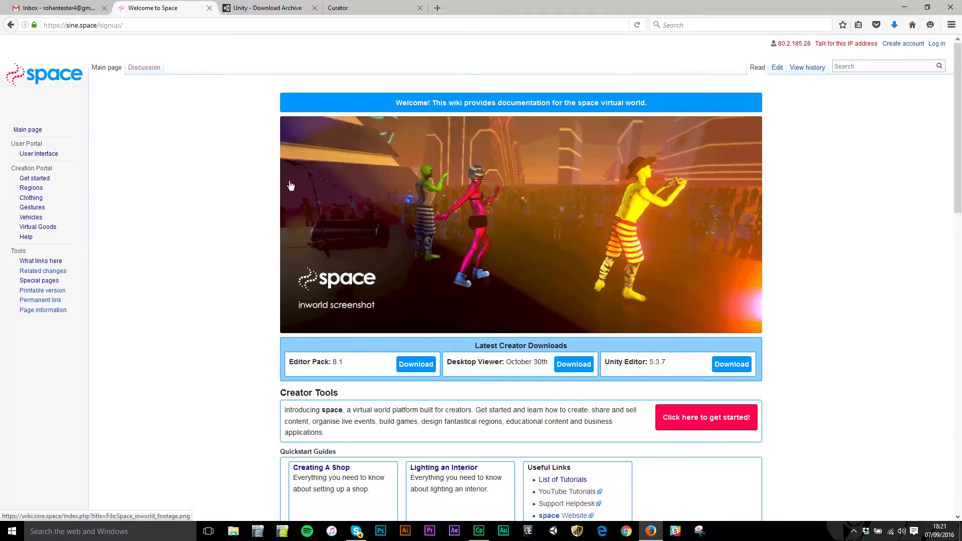
scroll(839, 284, "down", 3)
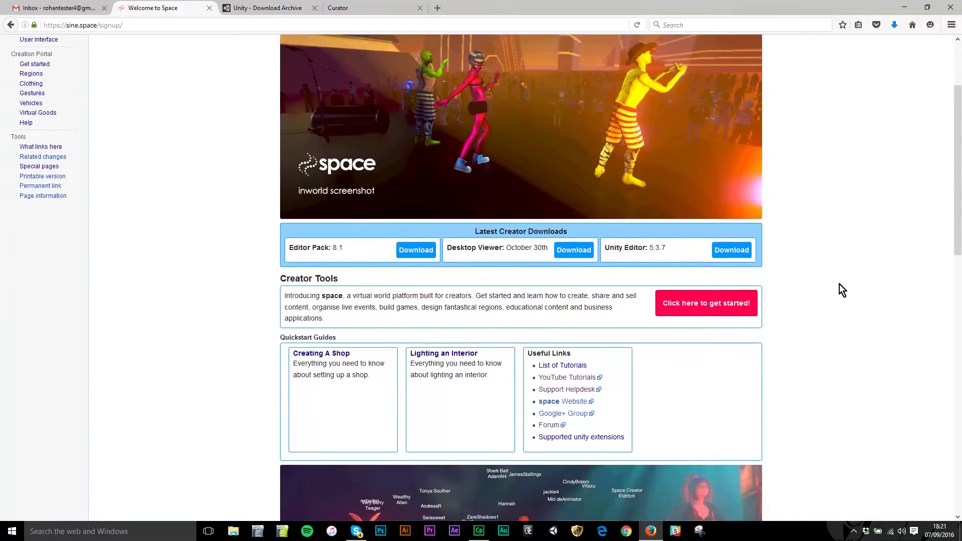
scroll(839, 284, "down", 1)
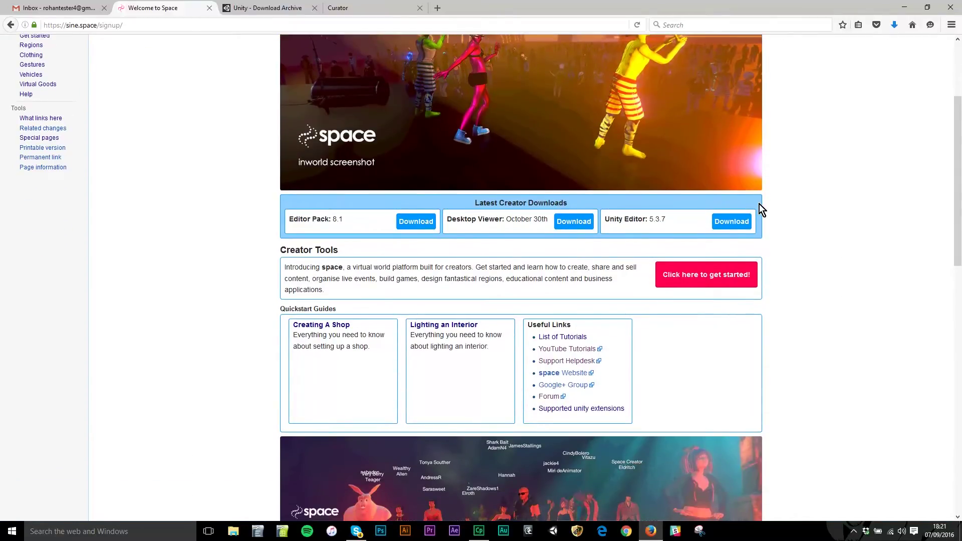
left_click(737, 223)
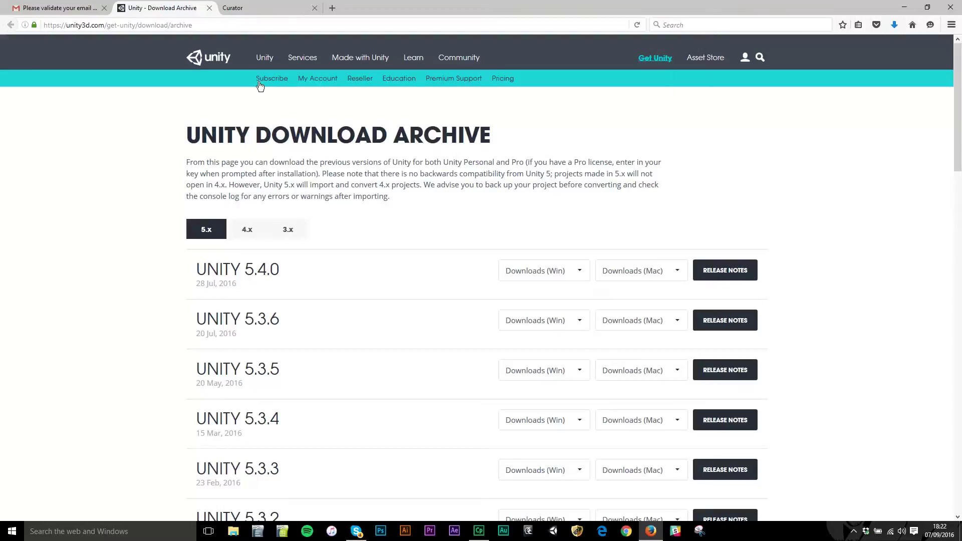
Expand the Downloads (Win) list on the Unity 5.3.5 row of the archive.
left_click(63, 26)
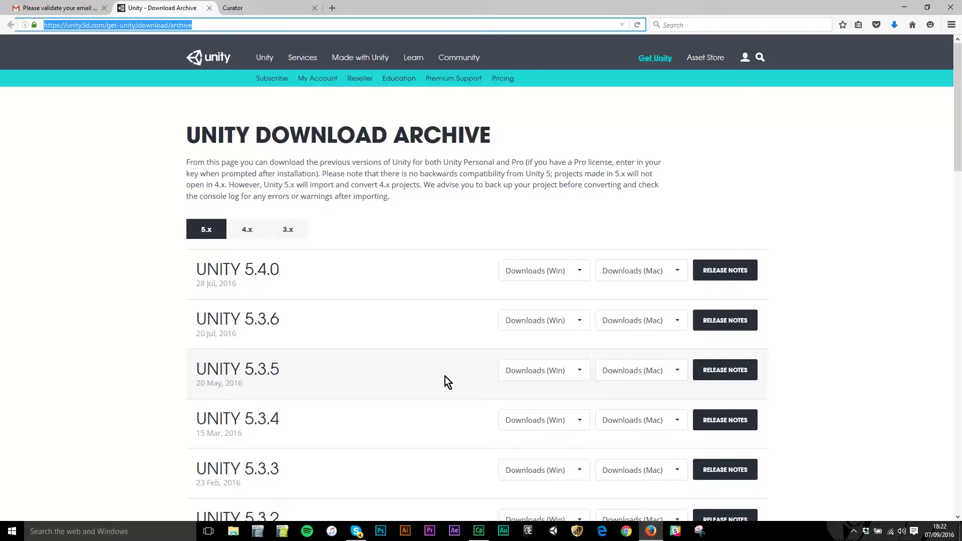
left_click(580, 372)
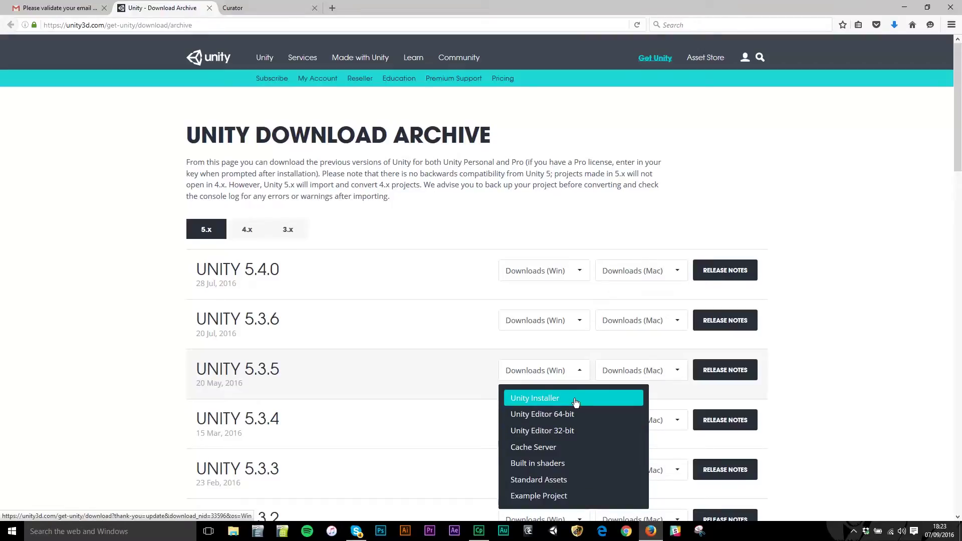
Save and run the Unity 5.3.5 Download Assistant and accept its licence agreement.
left_click(542, 398)
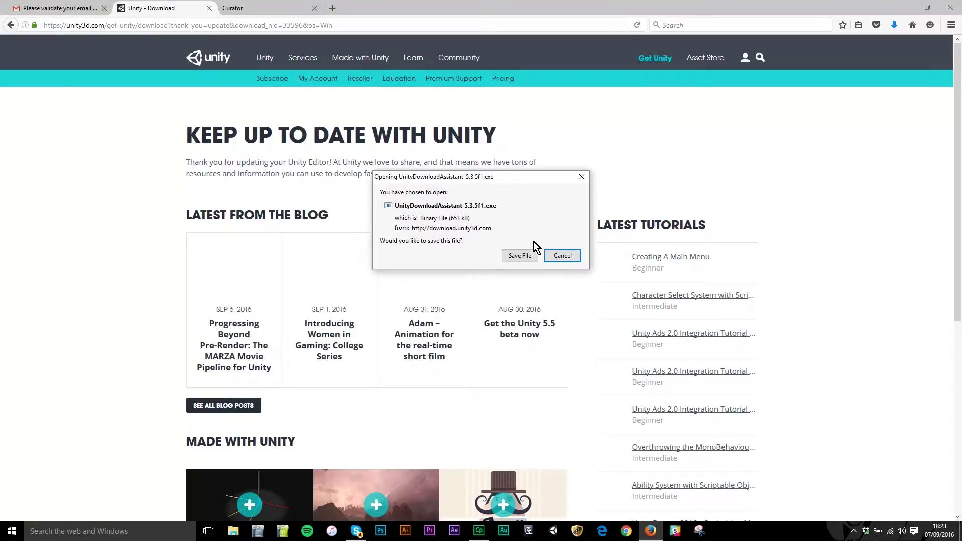
left_click(516, 255)
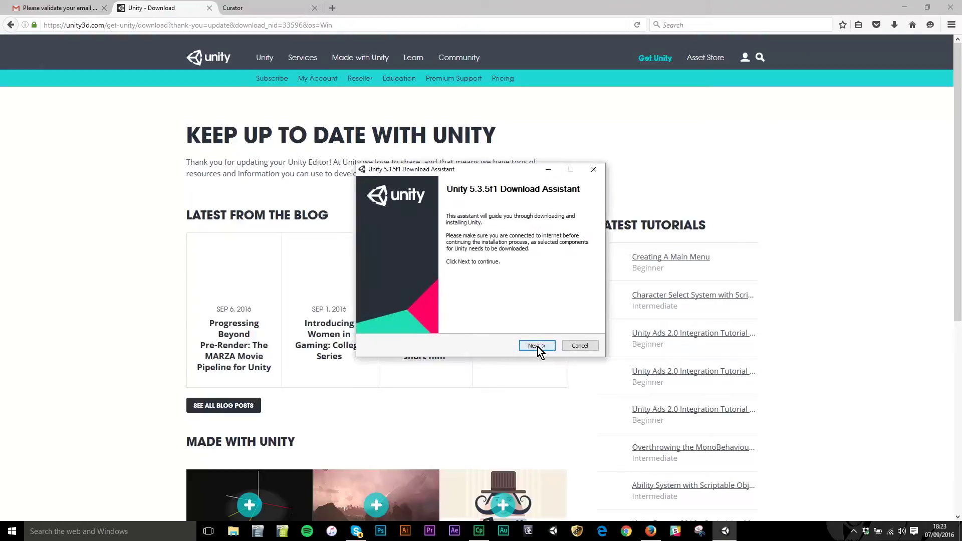
left_click(537, 347)
left_click(399, 315)
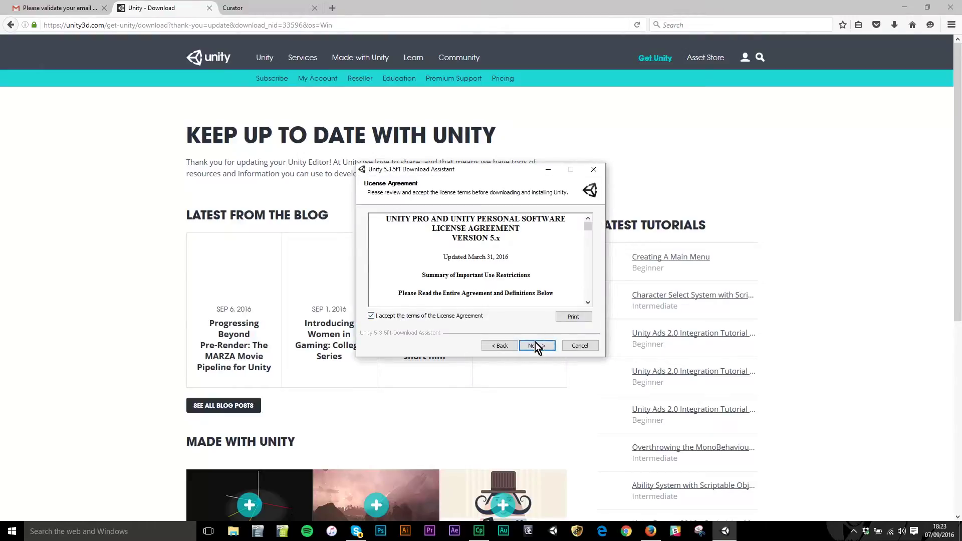
left_click(531, 346)
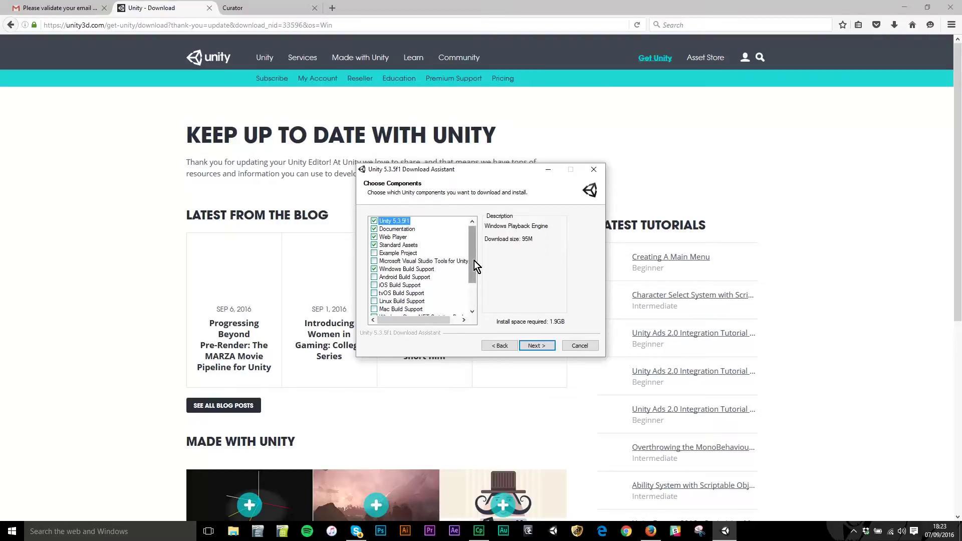
Look through the component list, then cancel setup without installing.
left_click_drag(474, 260, 467, 302)
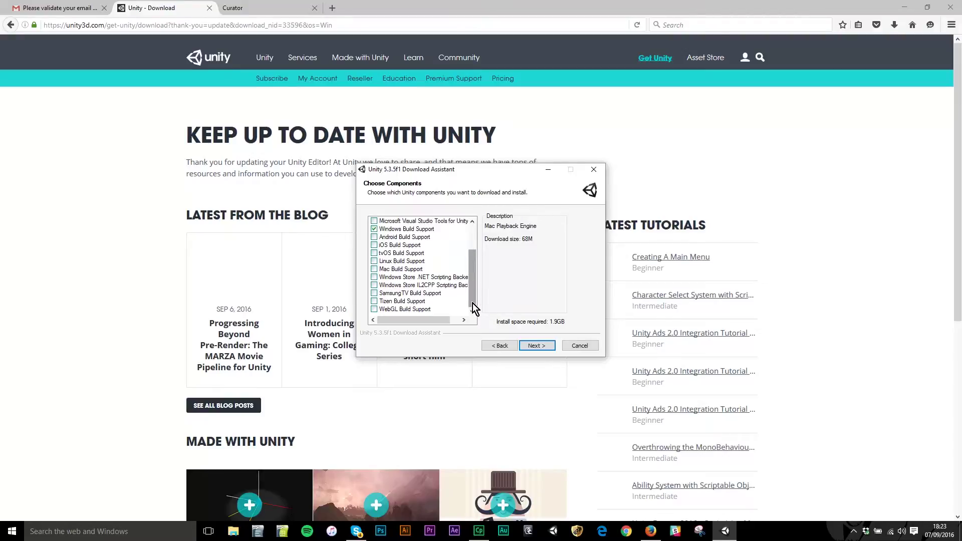
left_click_drag(473, 303, 474, 273)
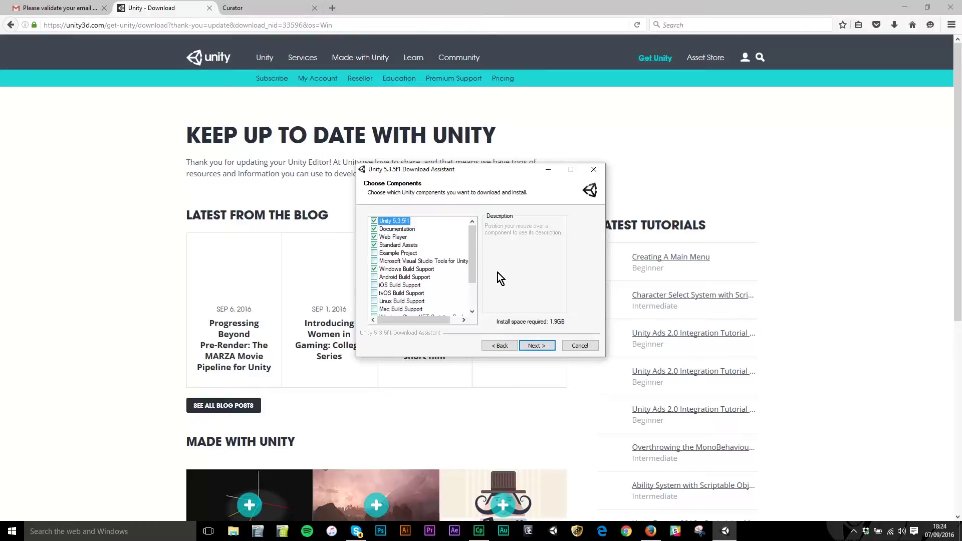
mouse_move(434, 269)
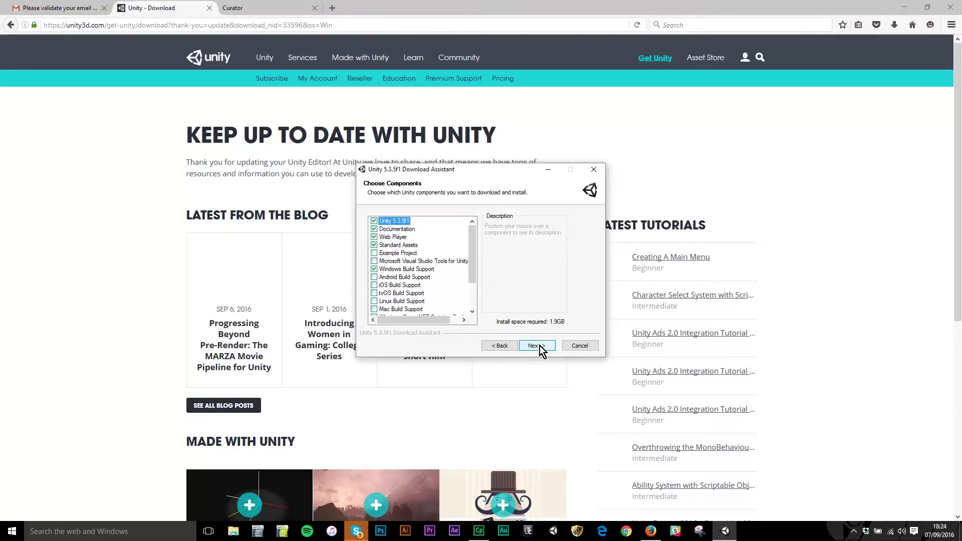
left_click(580, 346)
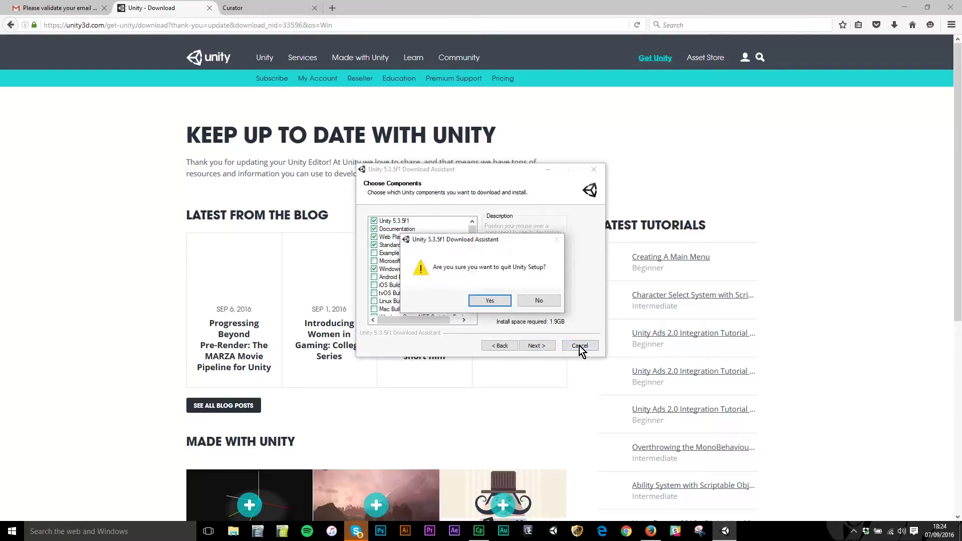
left_click(501, 302)
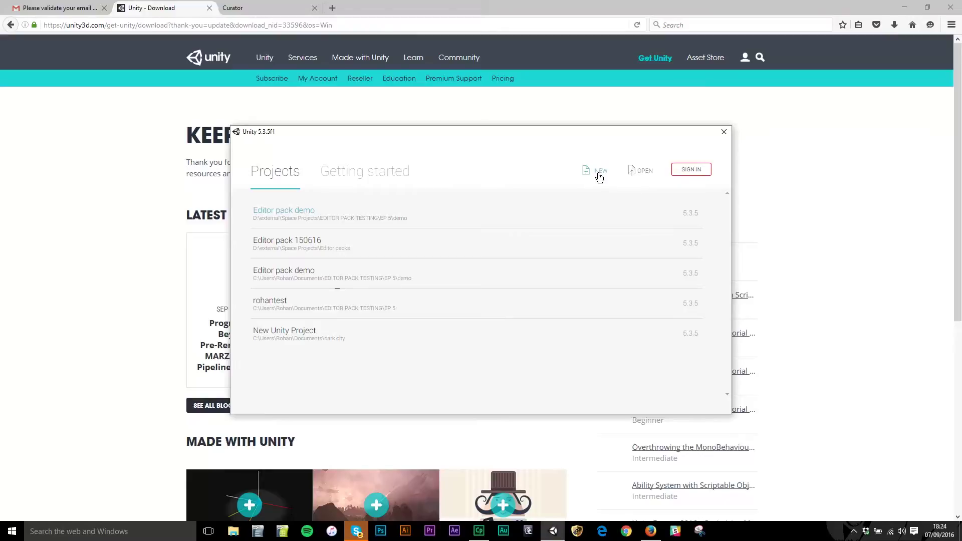
Create a new 3D project named 'Space demo'.
left_click(599, 176)
left_click_drag(461, 246, 324, 238)
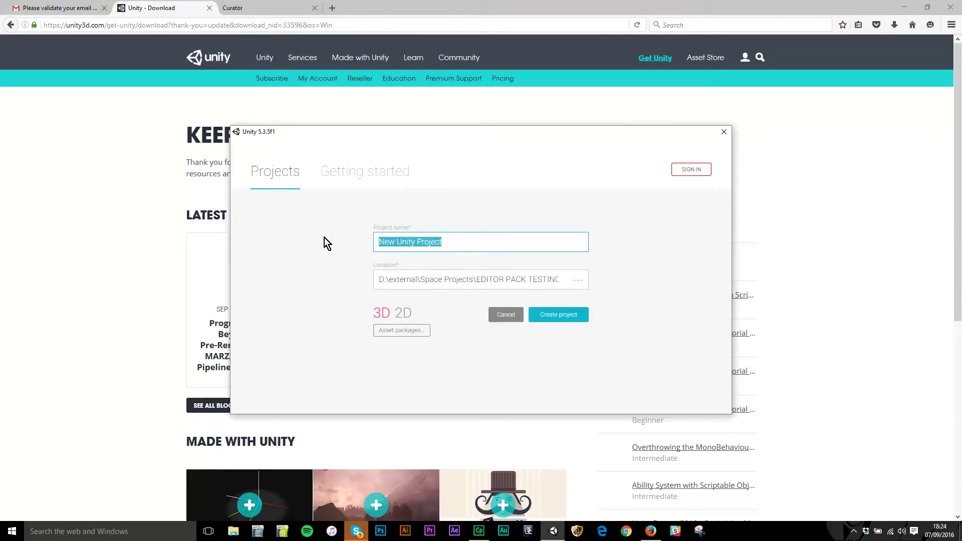
type("Space demo")
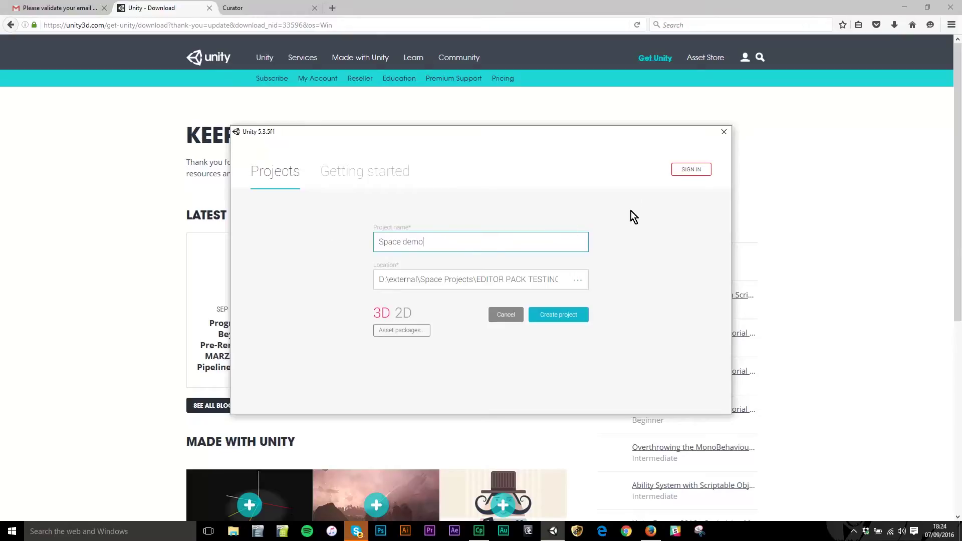
left_click(553, 322)
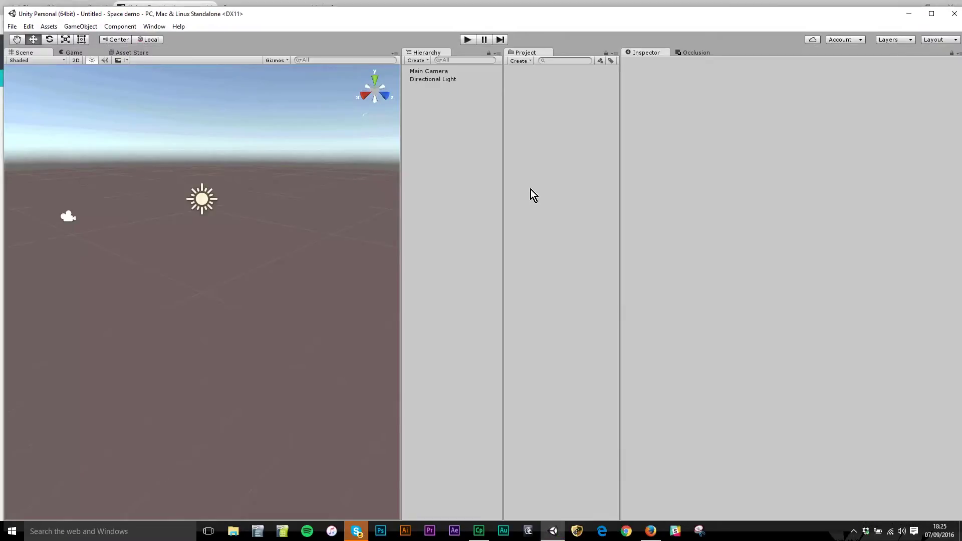
Maximize the editor, widen the Scene view, and preview the Game view.
left_click(932, 14)
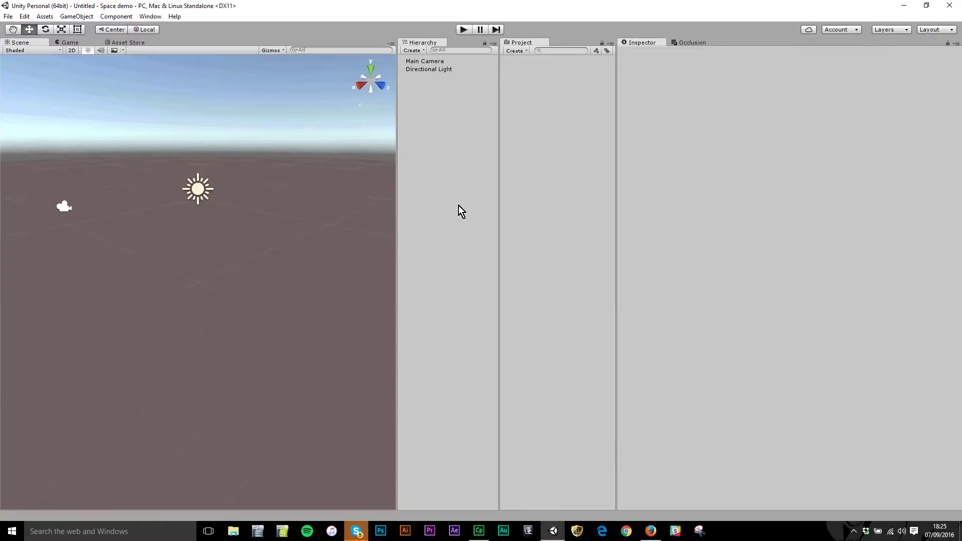
left_click_drag(395, 251, 485, 264)
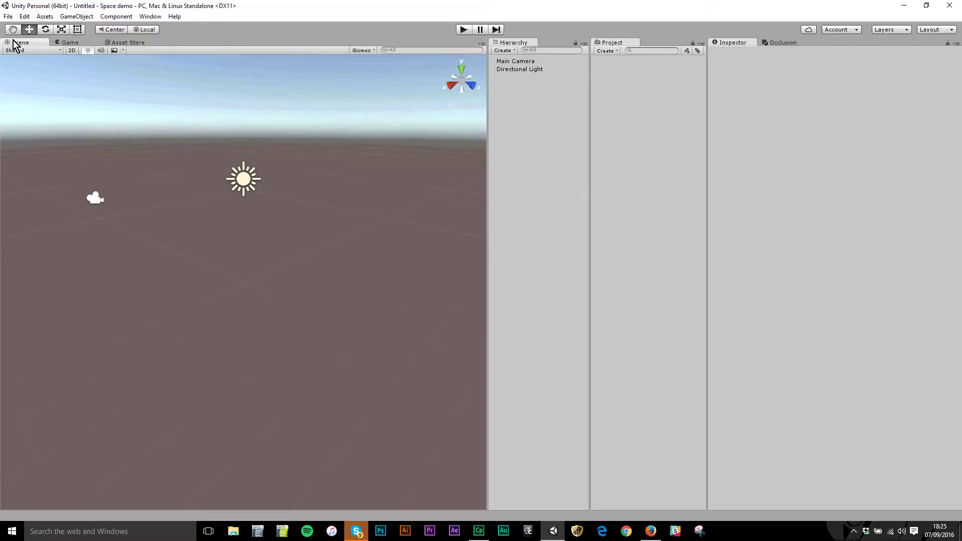
left_click(71, 43)
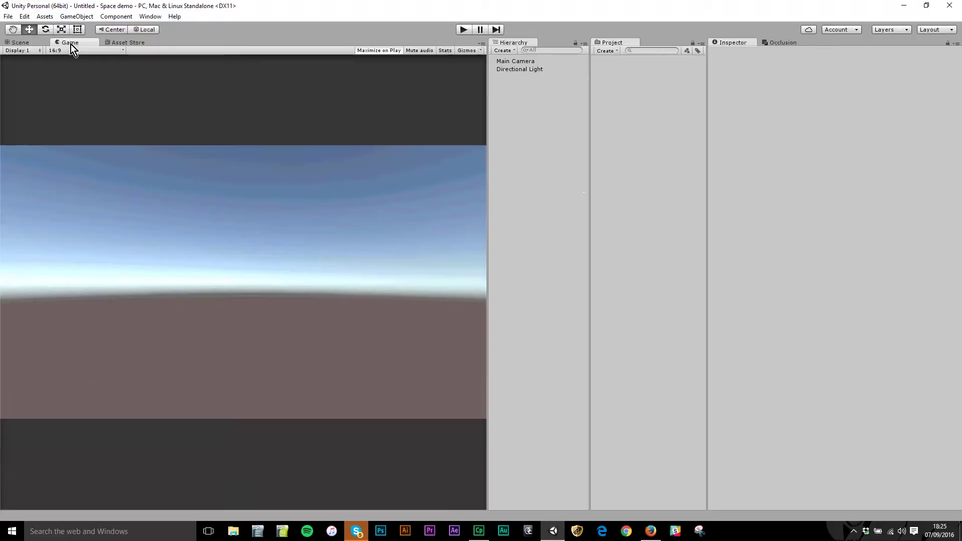
left_click(28, 44)
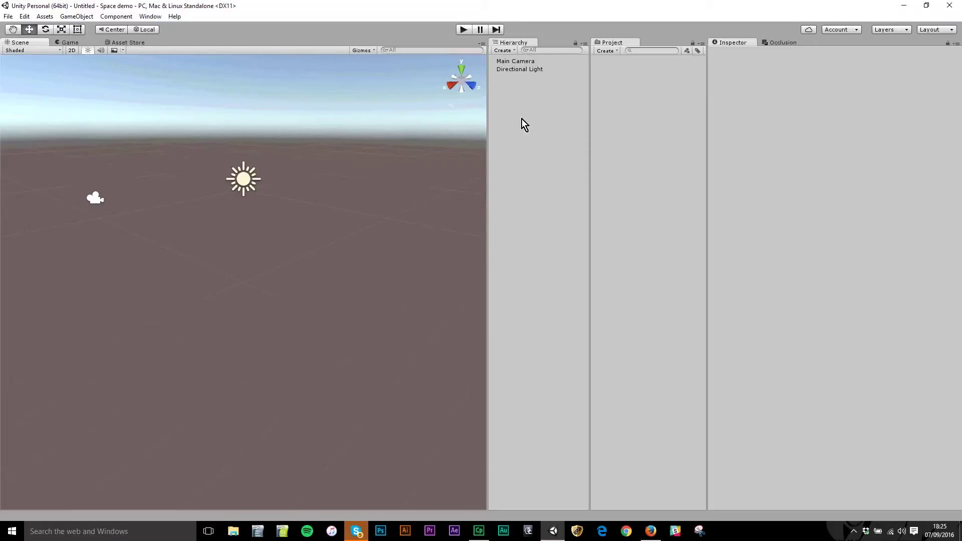
Inspect the Main Camera and Directional Light settings, then clear the selection.
left_click(516, 41)
left_click(513, 61)
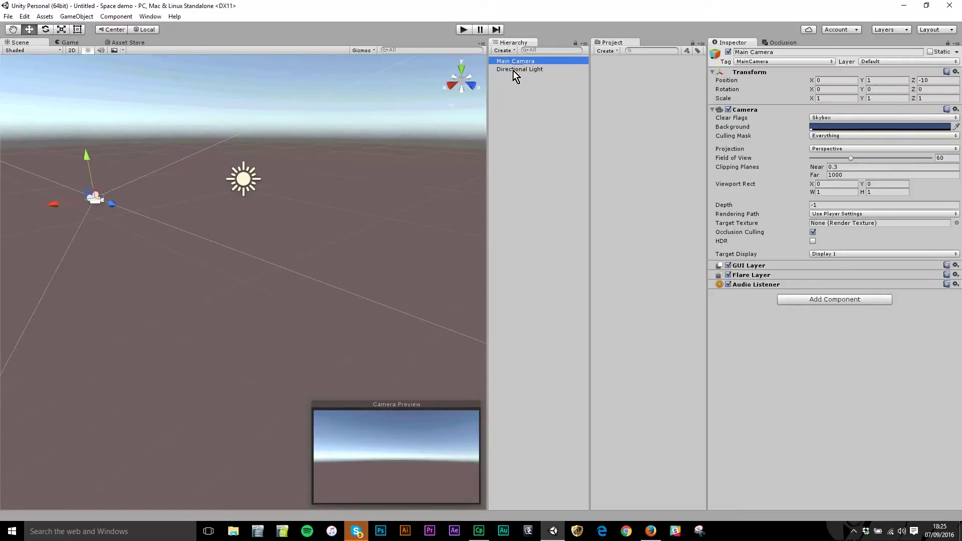
left_click(513, 71)
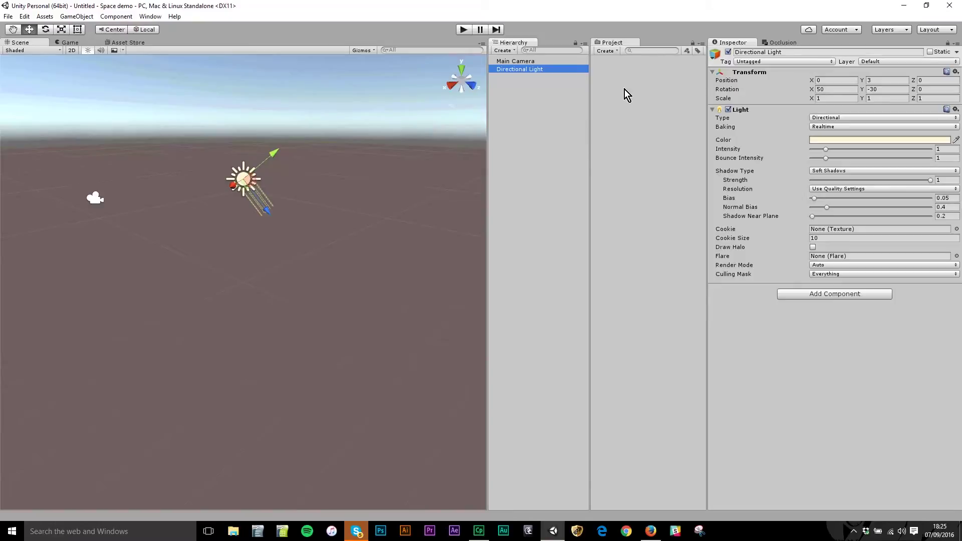
left_click(626, 129)
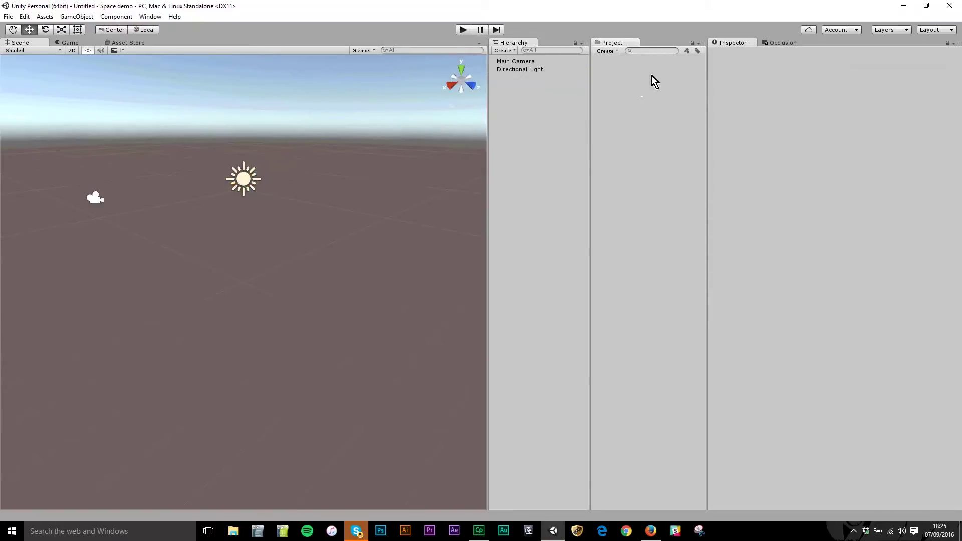
Save the scene as 'test scene' and inspect the new asset and Main Camera.
left_click(8, 16)
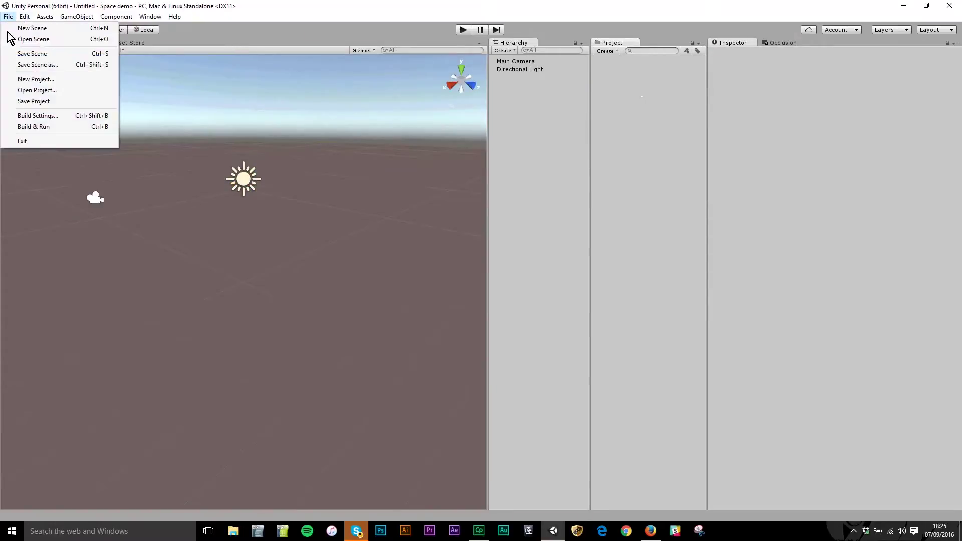
left_click(31, 56)
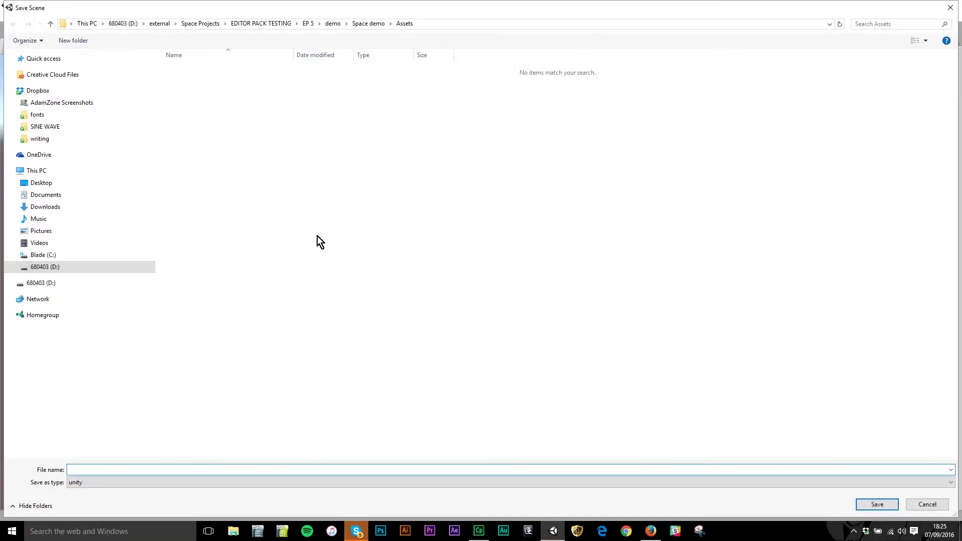
type("test scene")
key("Return")
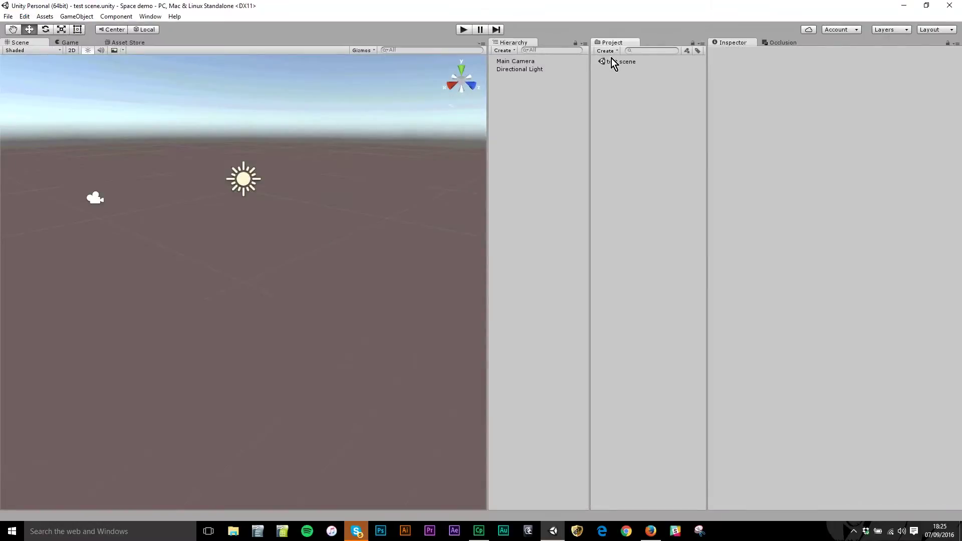
left_click(611, 61)
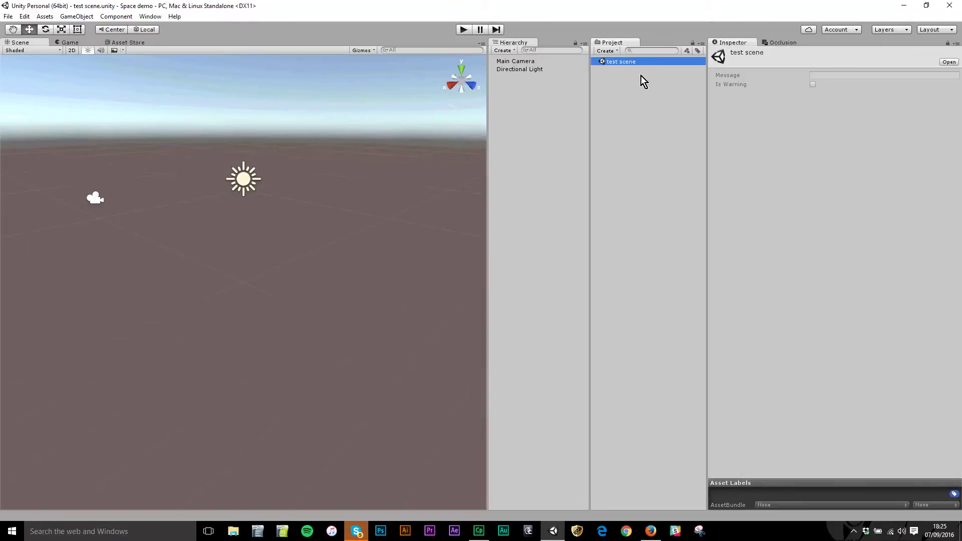
left_click(530, 62)
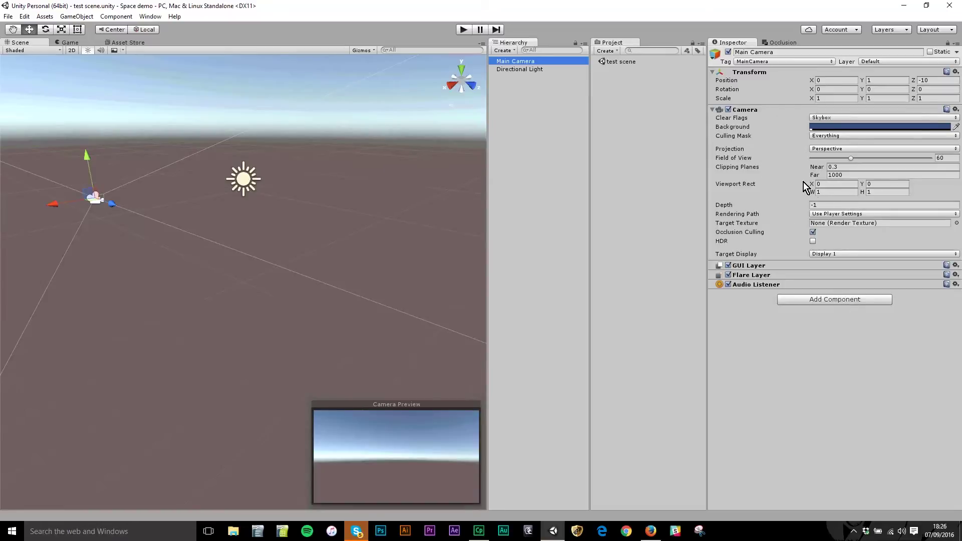
Inspect the Directional Light, test scene asset and Main Camera in turn.
left_click(523, 71)
left_click(613, 61)
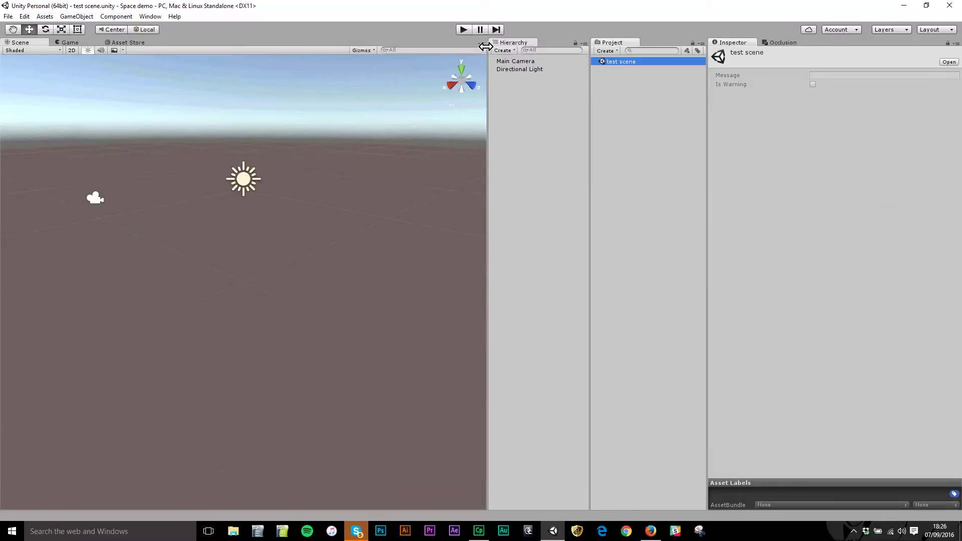
left_click(510, 61)
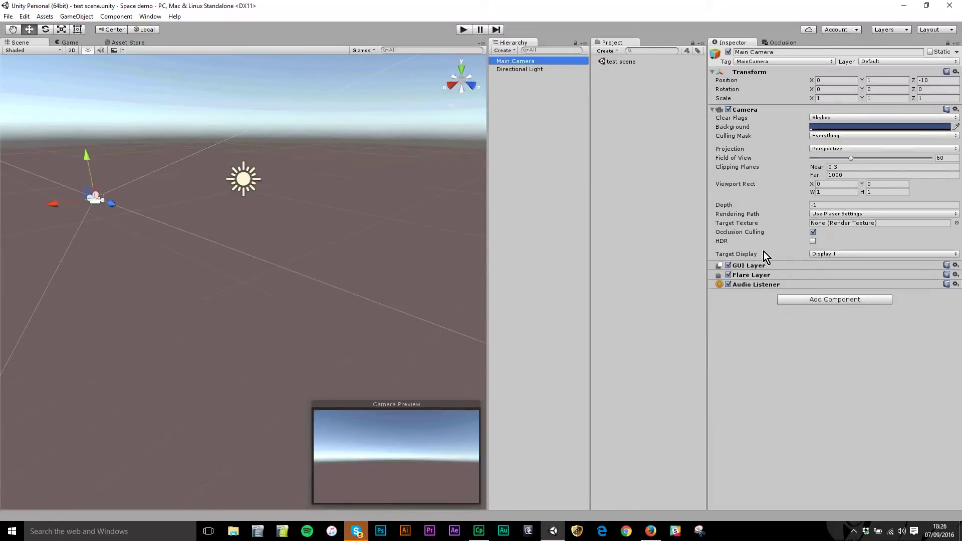
left_click(779, 273)
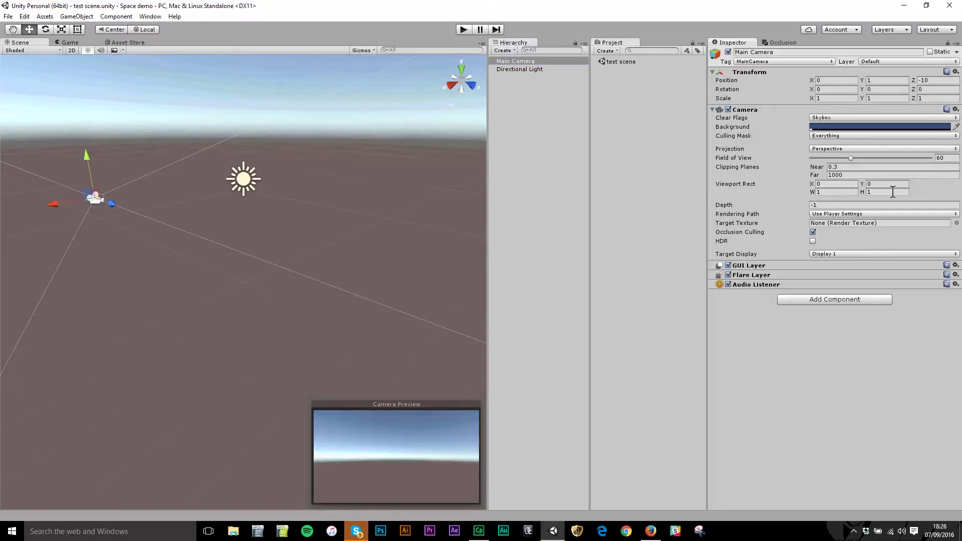
Set the Directional Light's colour to dark golden brown, hex 7B631F.
left_click(531, 70)
left_click(837, 140)
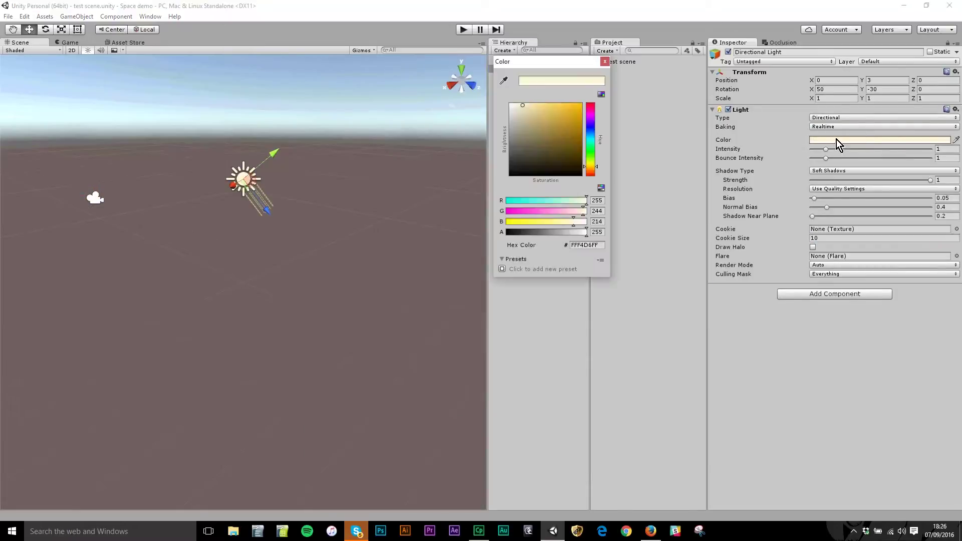
left_click(562, 141)
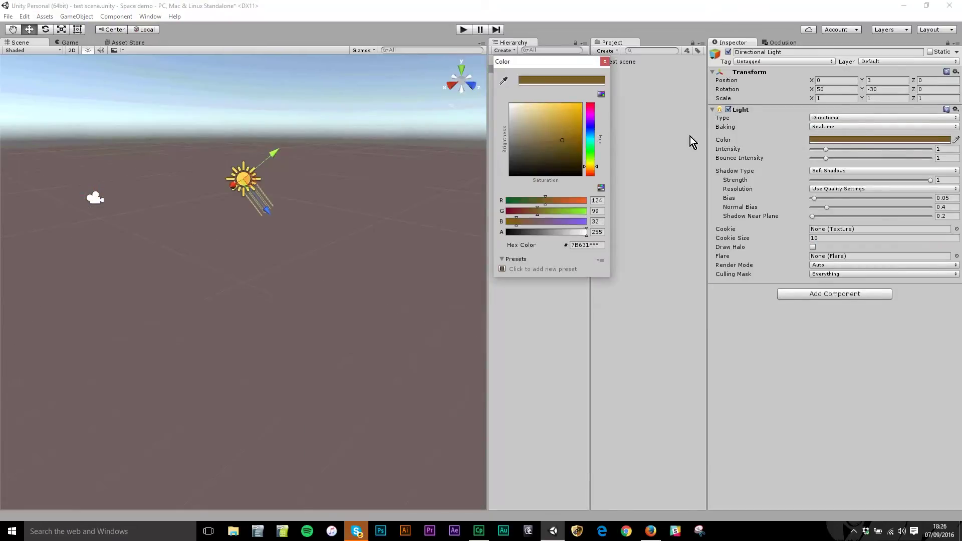
left_click(605, 61)
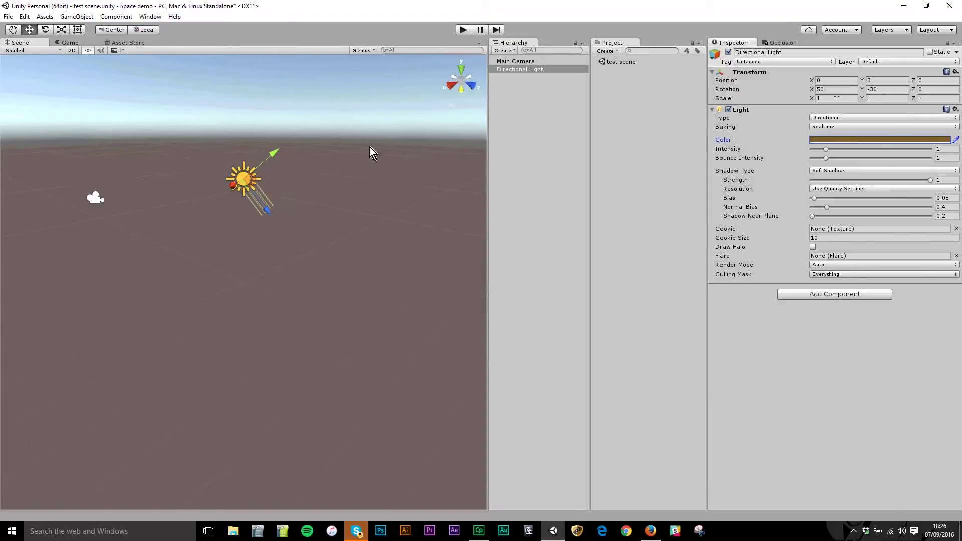
left_click(152, 17)
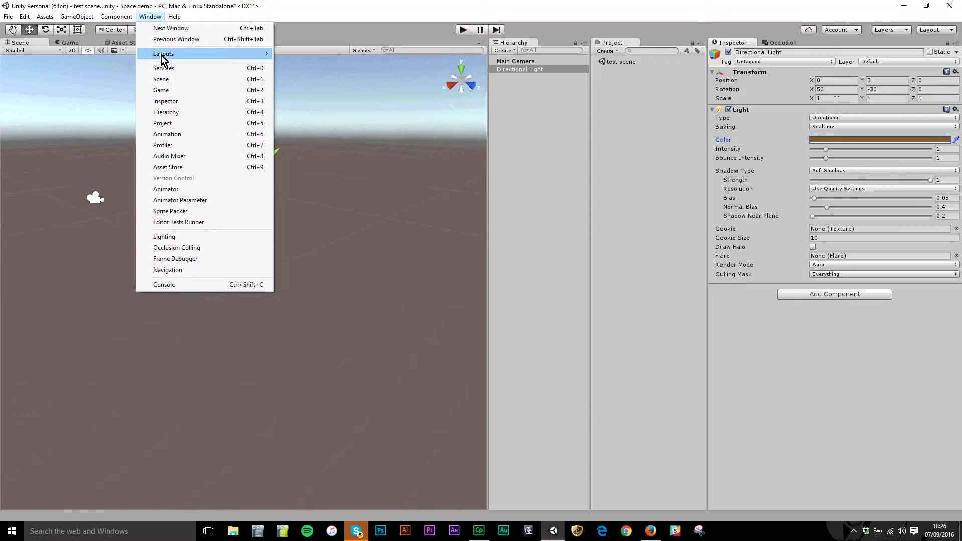
mouse_move(161, 53)
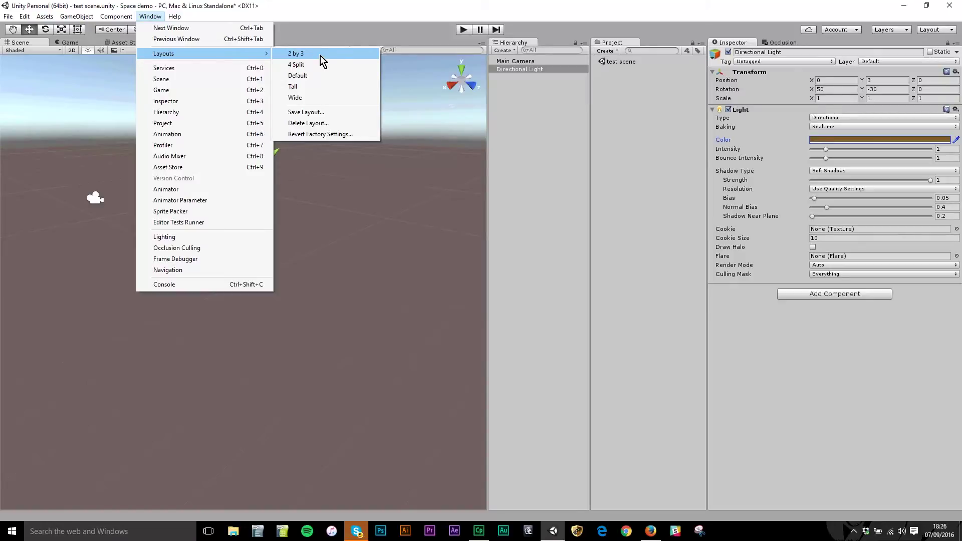
left_click(151, 17)
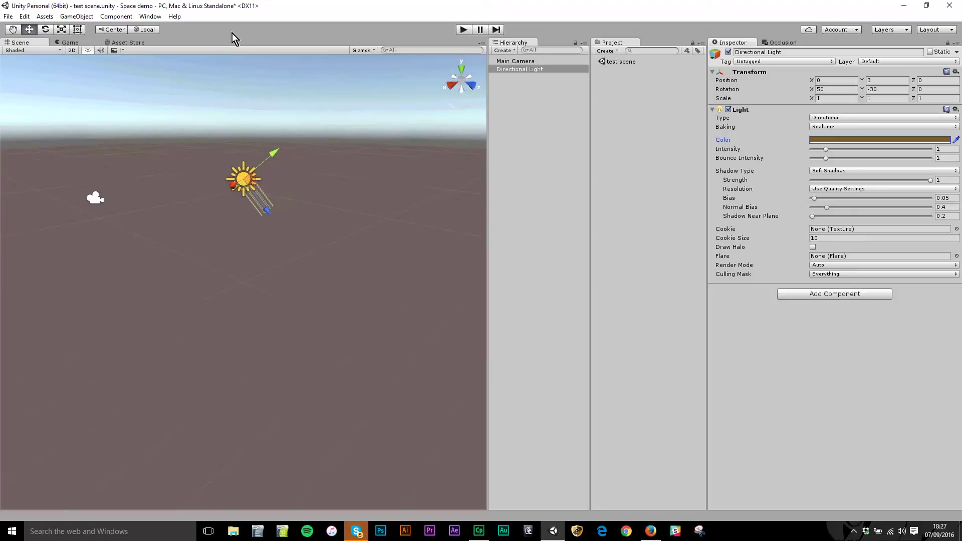
Start a custom package import and browse to Dropbox > SINE WAVE > sinewave space > EDITOR PACK > v6.
left_click(44, 17)
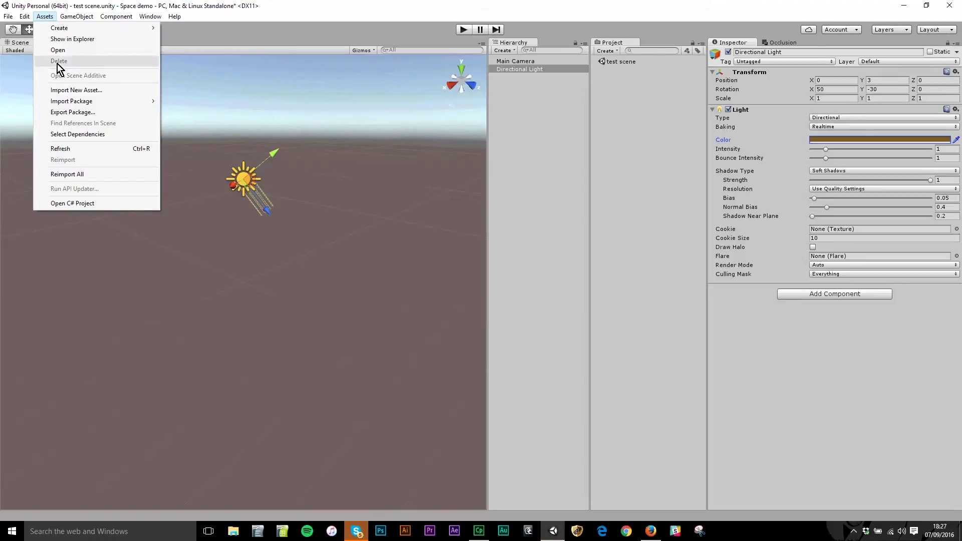
mouse_move(92, 102)
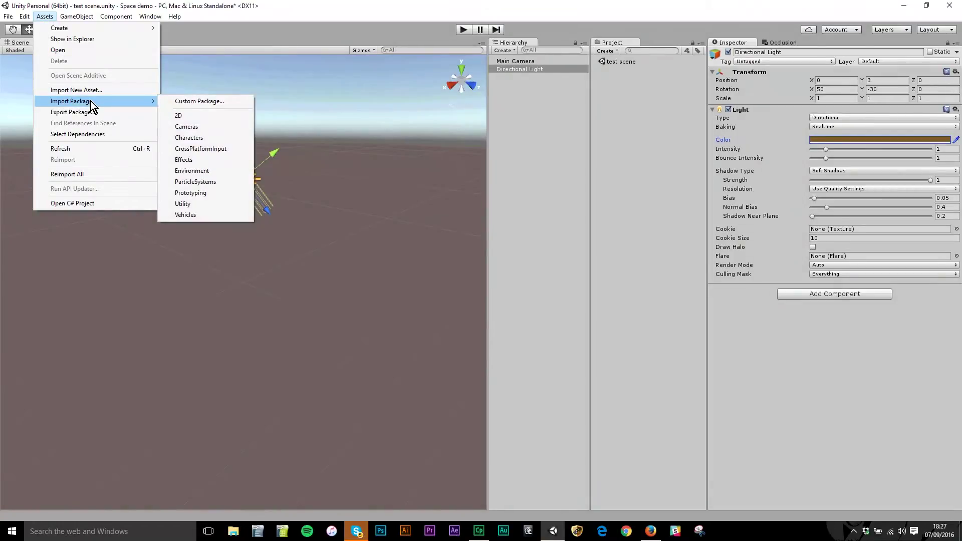
left_click(195, 100)
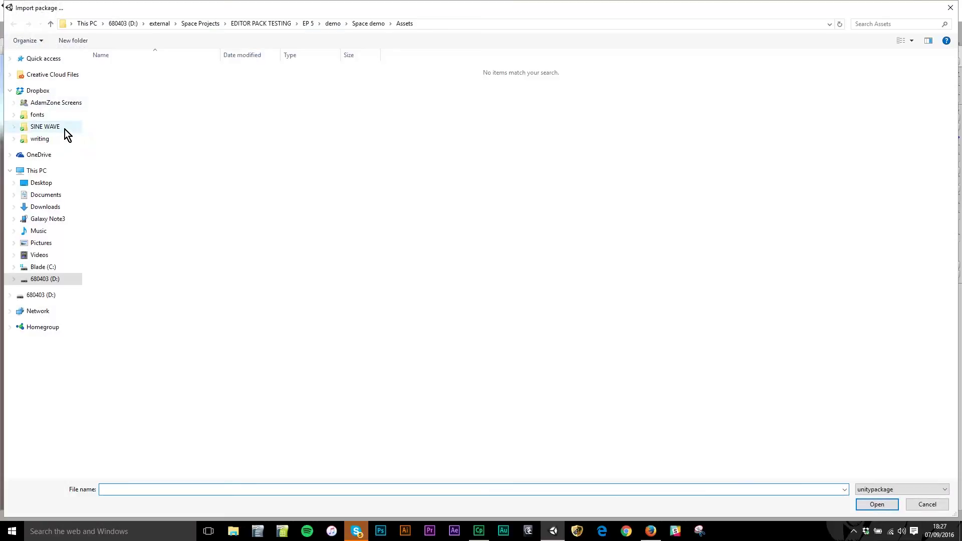
left_click(65, 128)
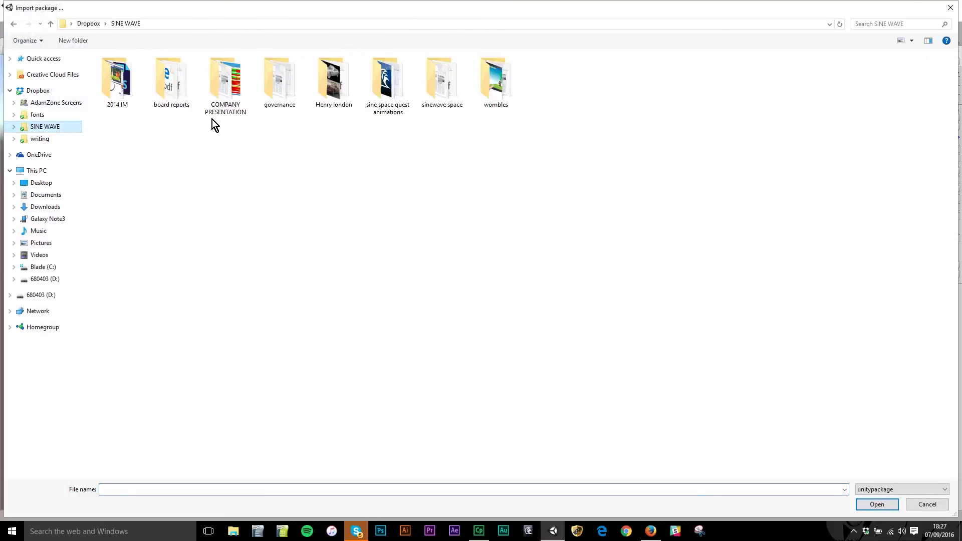
double_click(434, 86)
double_click(140, 74)
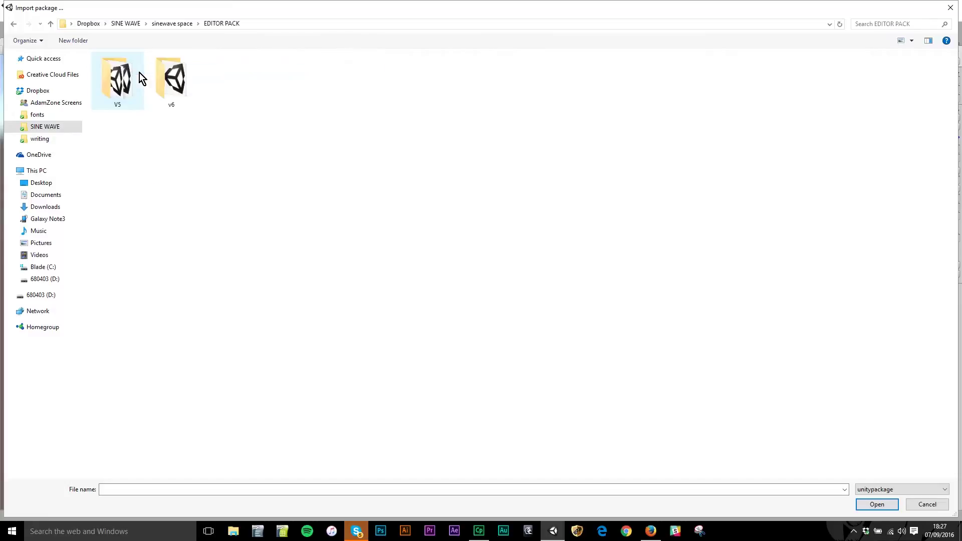
double_click(130, 78)
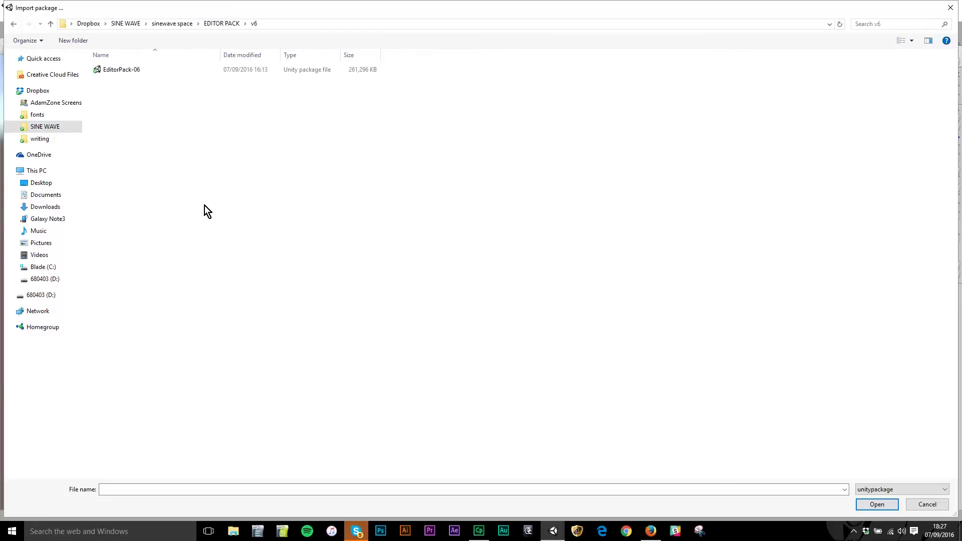
Select EditorPack-06, review the fully ticked item list, and import every asset.
double_click(166, 69)
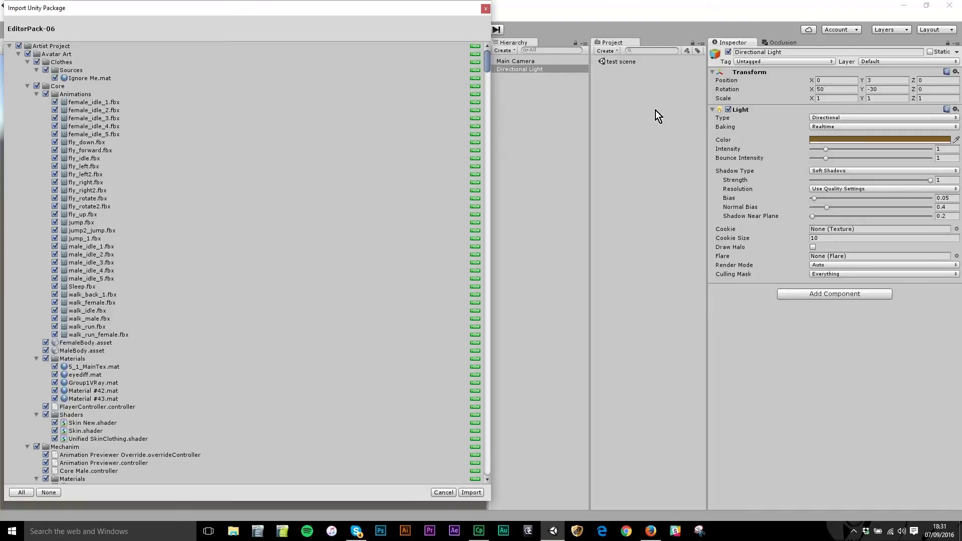
left_click_drag(490, 60, 484, 480)
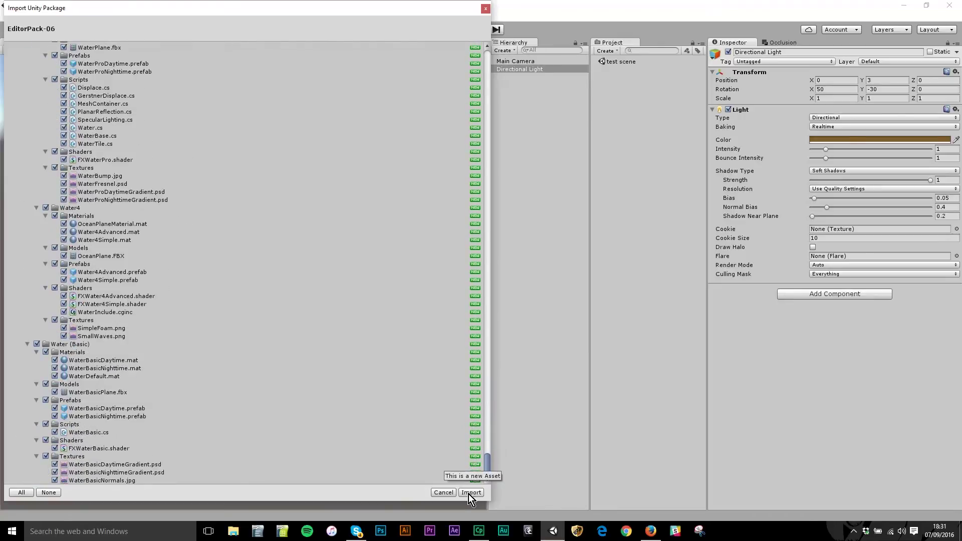
left_click(470, 493)
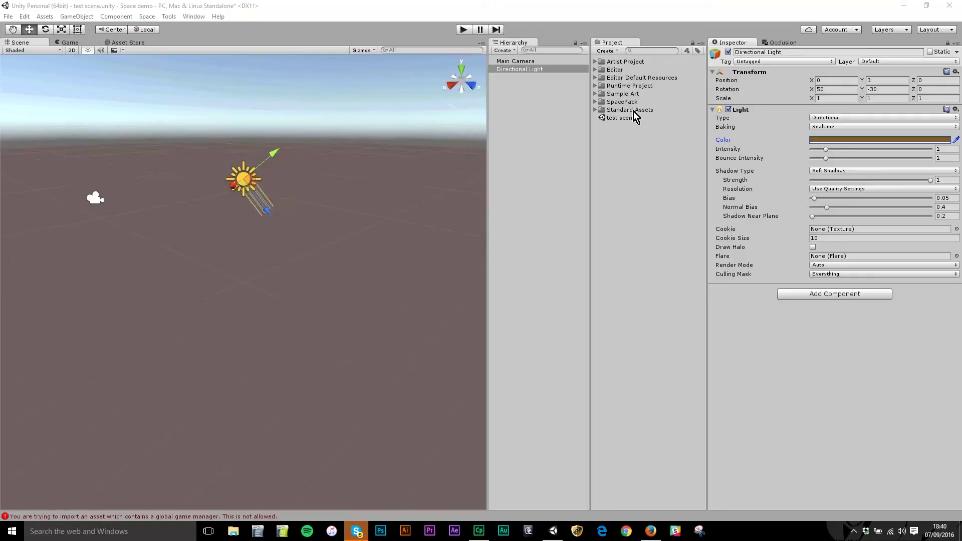
Expand Artist Project and then Avatar Art in the Project panel to show its subfolders.
left_click(596, 61)
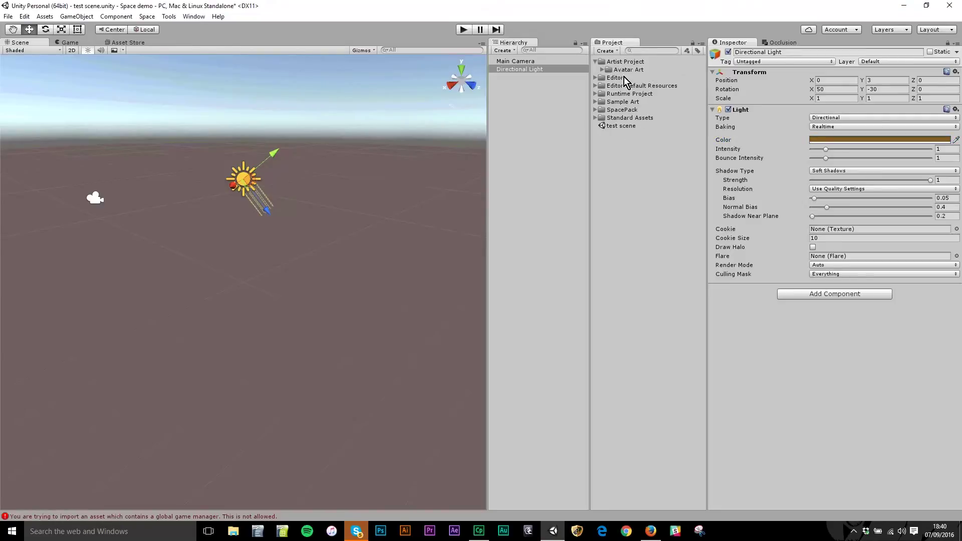
left_click(603, 70)
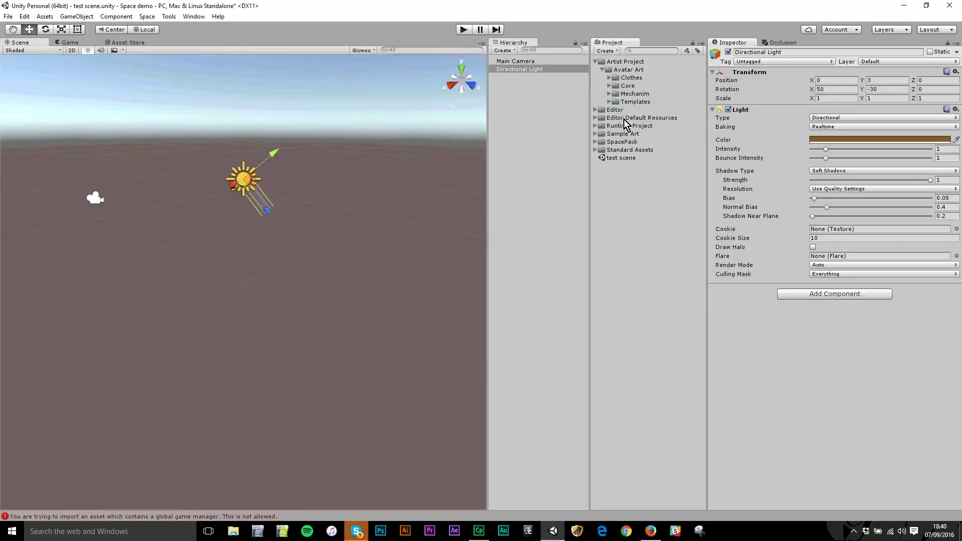
Create a new Assets folder named with the user's name followed by 'PROJECTS'.
right_click(620, 178)
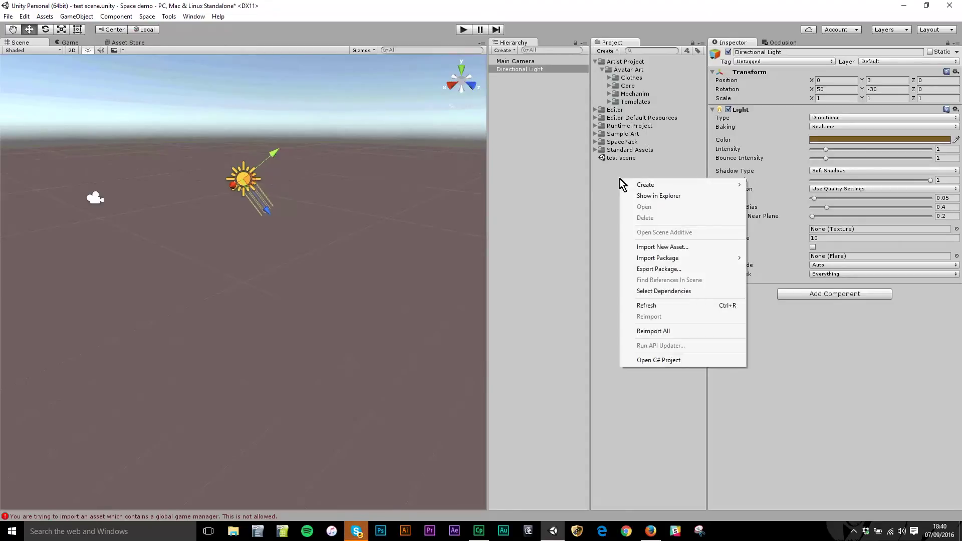
mouse_move(635, 187)
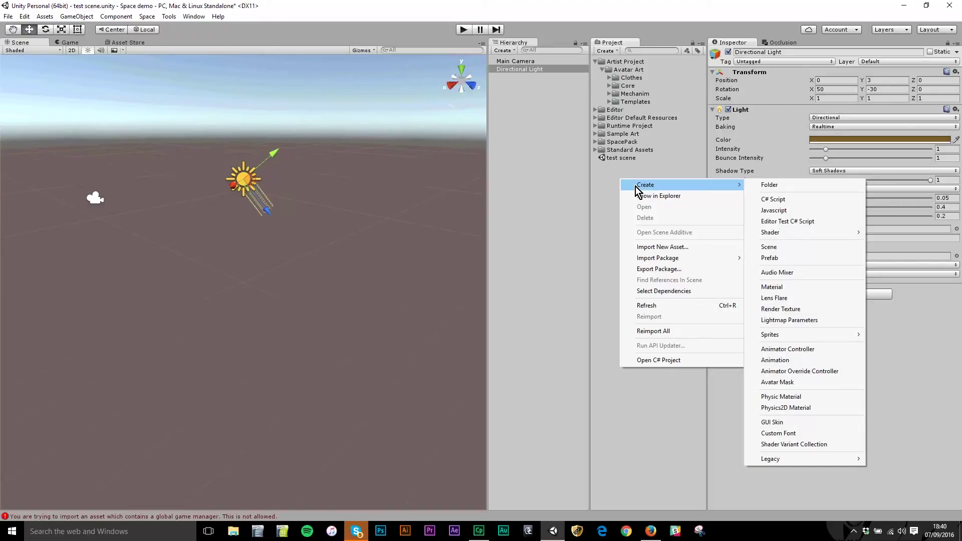
left_click(769, 185)
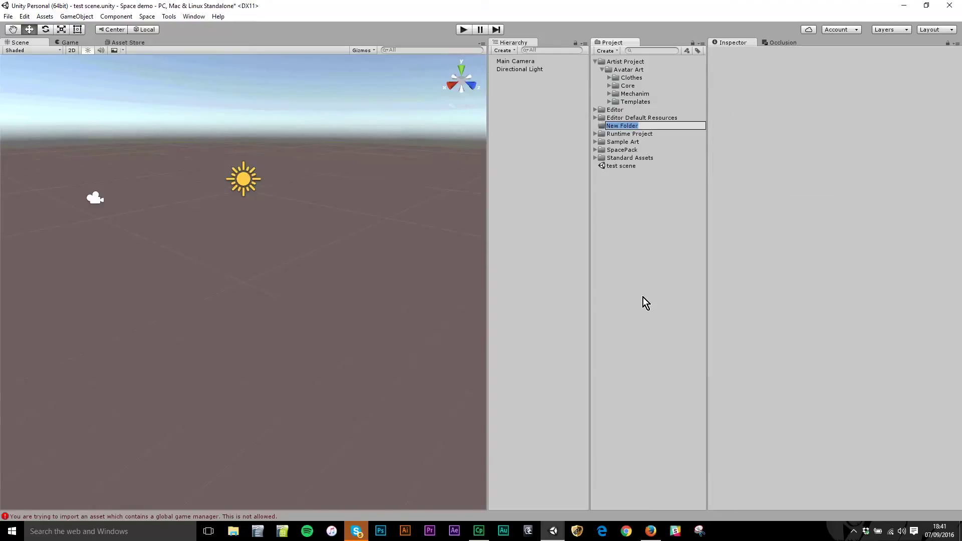
type("ROHAN PROJECTS")
key("Return")
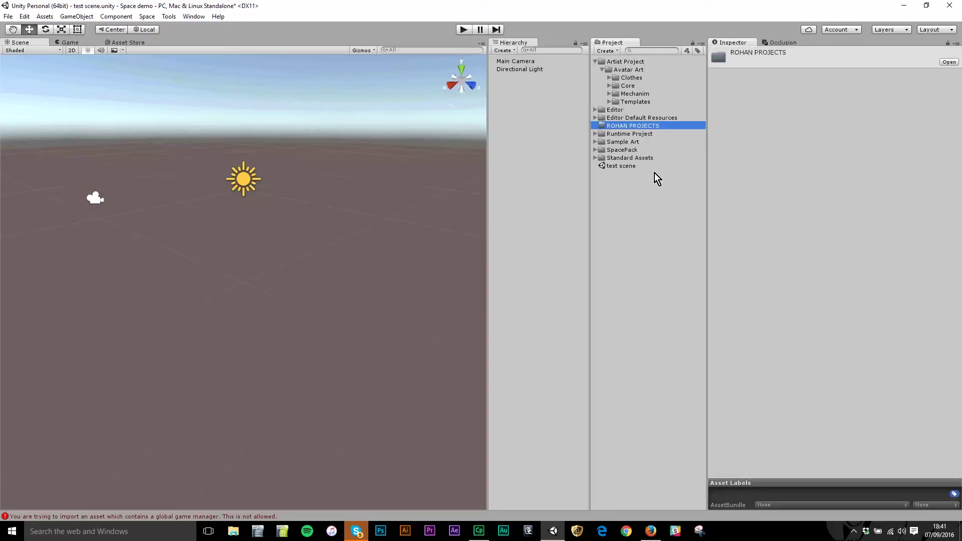
Move the test scene asset into the new projects folder.
left_click(626, 167)
left_click_drag(625, 169, 655, 127)
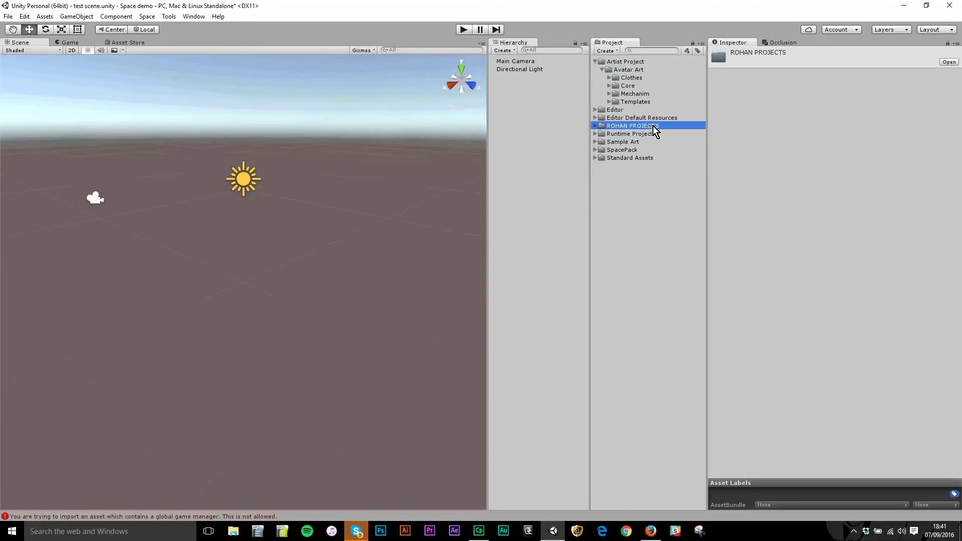
left_click(595, 126)
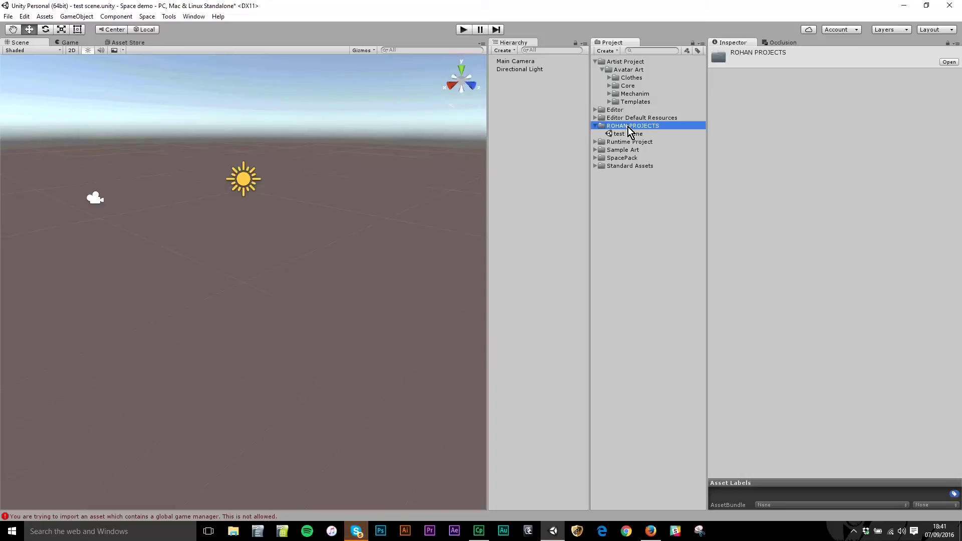
Show the new projects folder in File Explorer, open it, then close Explorer and return to Unity.
right_click(624, 126)
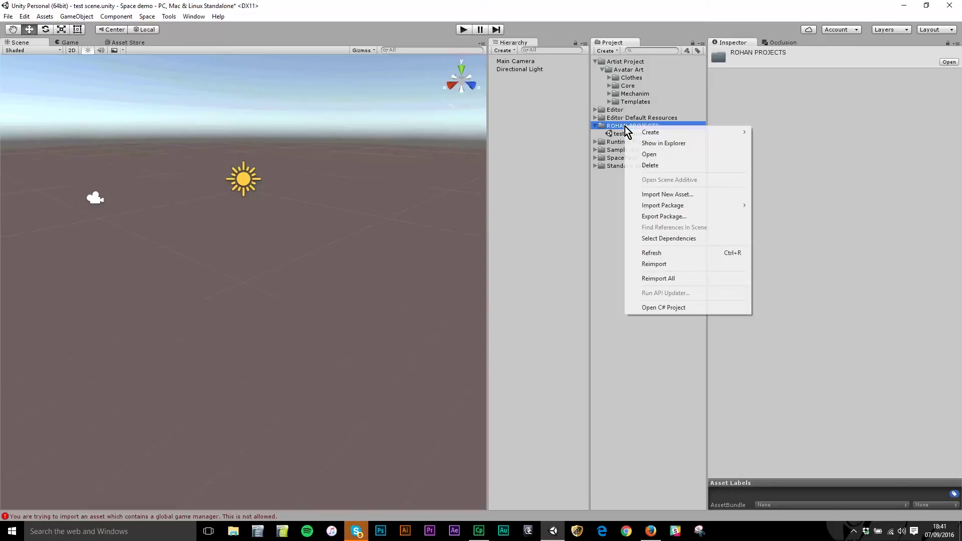
left_click(653, 142)
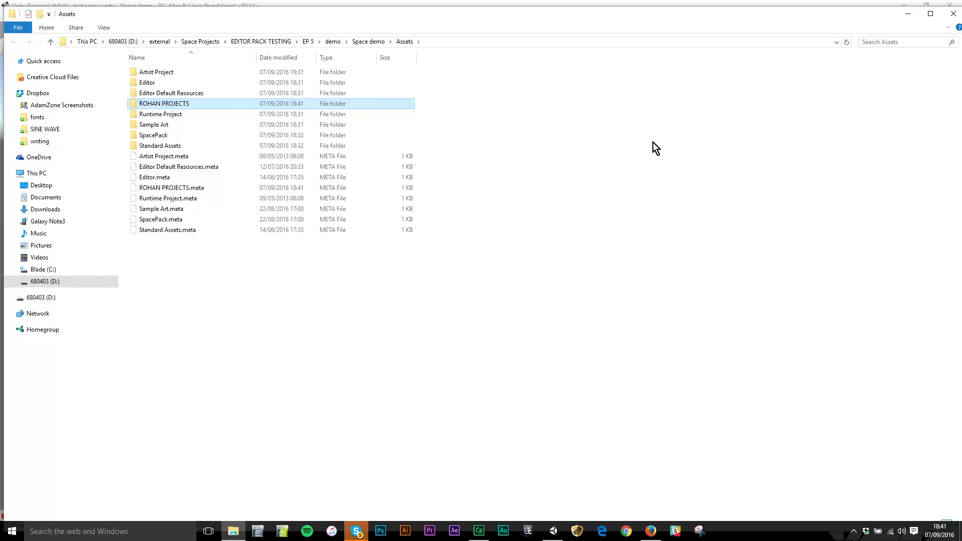
double_click(209, 105)
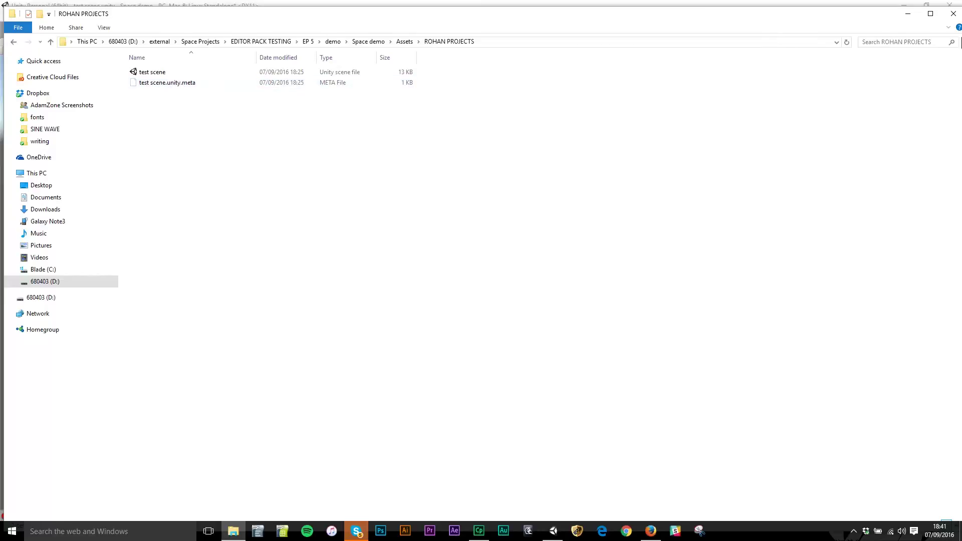
left_click(953, 16)
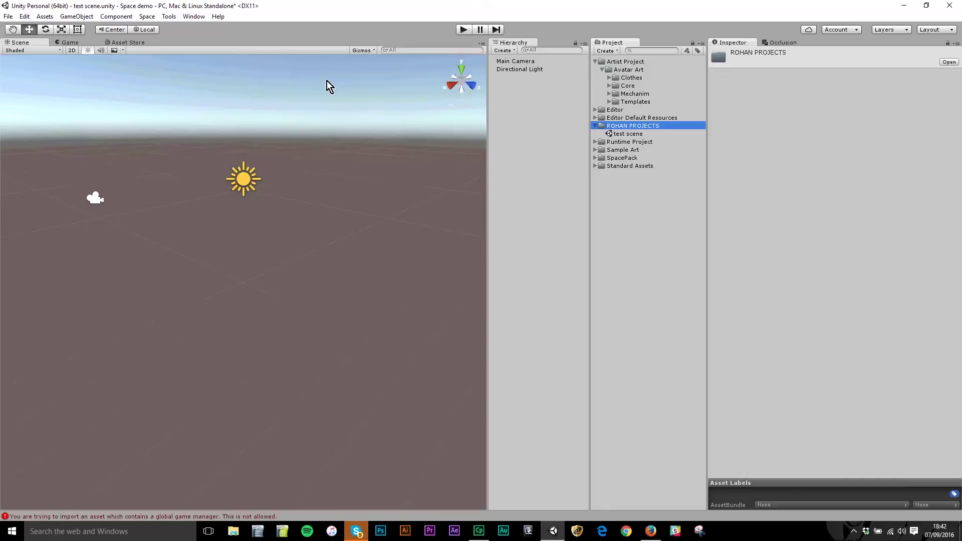
Run Space > Install Editor Pack Settings and confirm the Files Copied dialog.
left_click(148, 16)
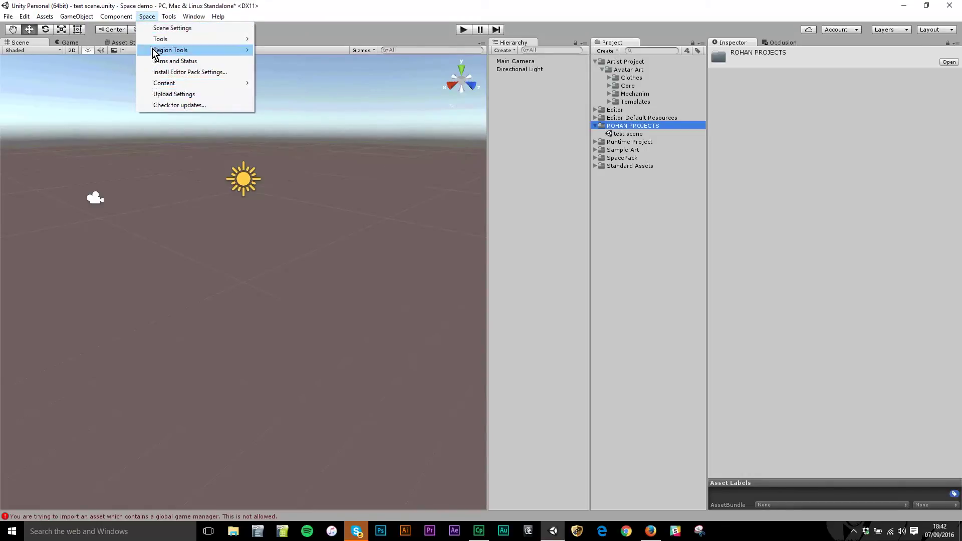
left_click(150, 18)
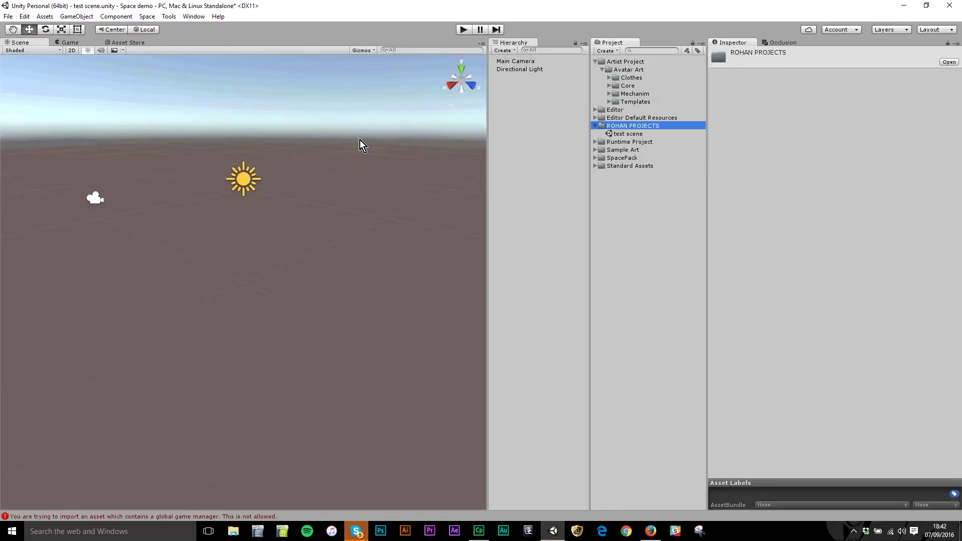
left_click(147, 17)
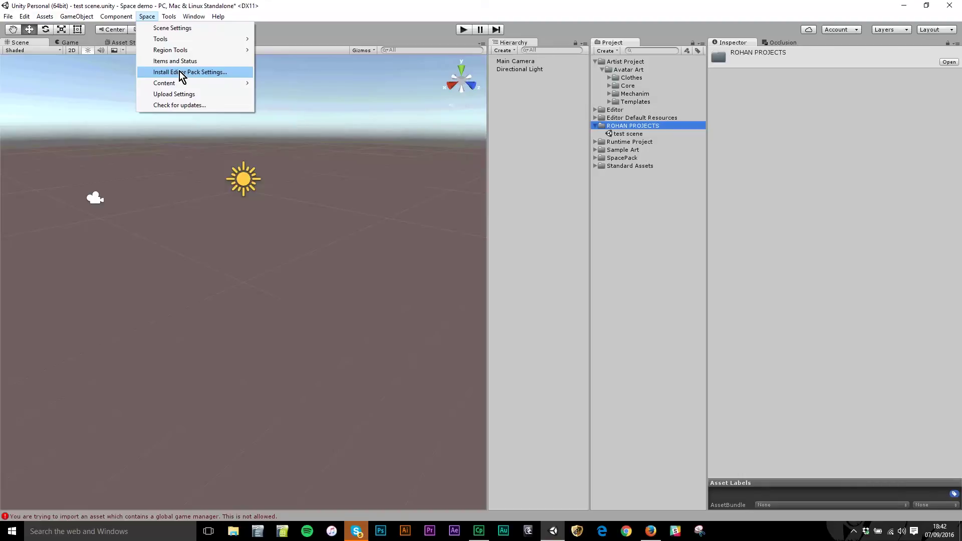
left_click(230, 71)
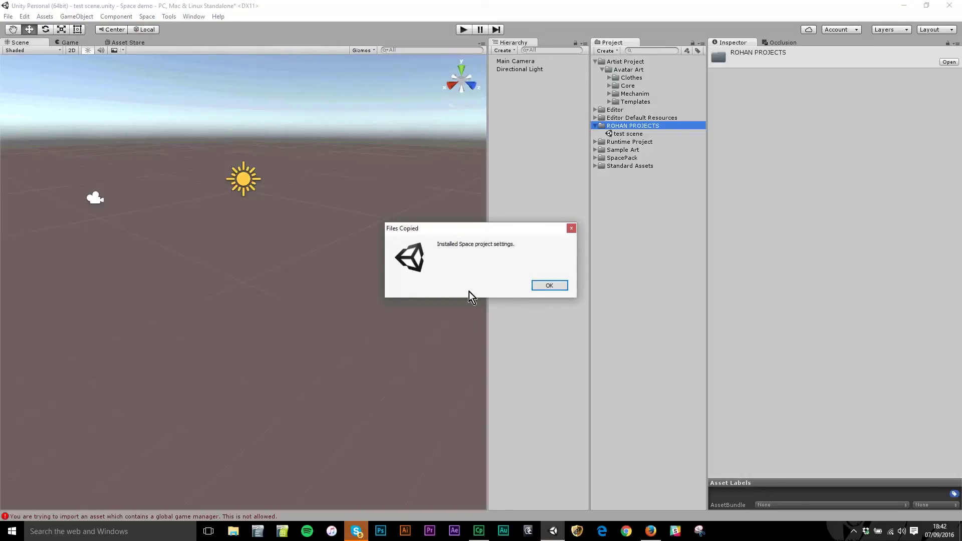
left_click(551, 287)
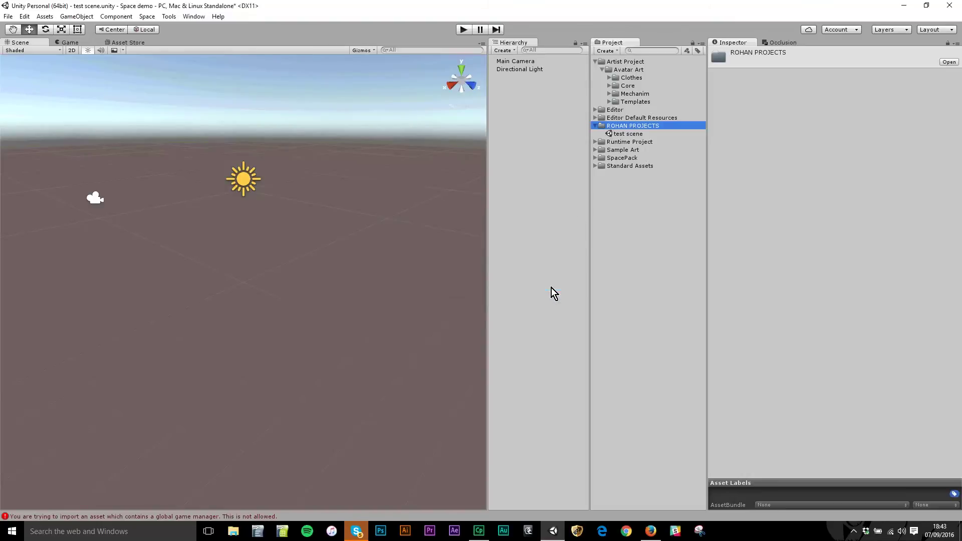
left_click(148, 17)
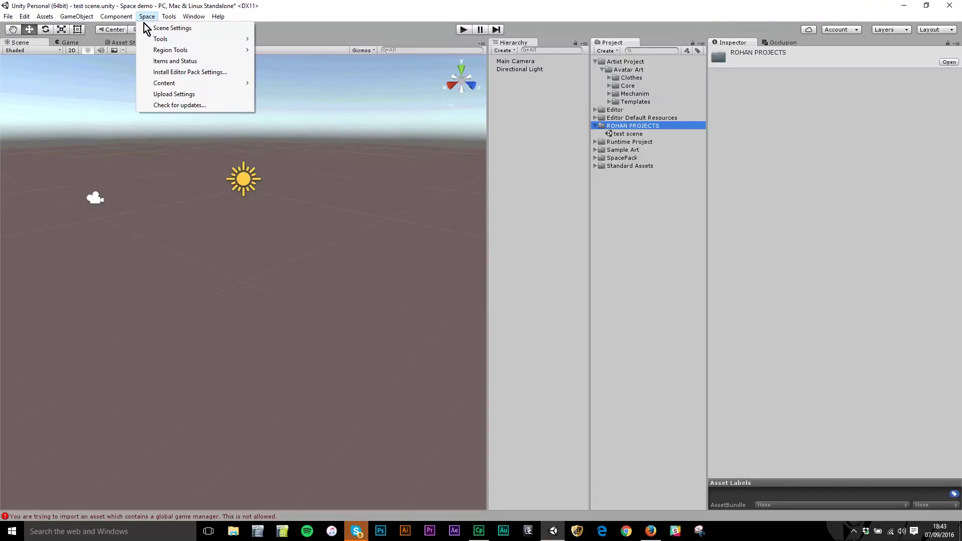
Create the Space Upload Settings asset and enter the account username and password in the Inspector.
left_click(204, 96)
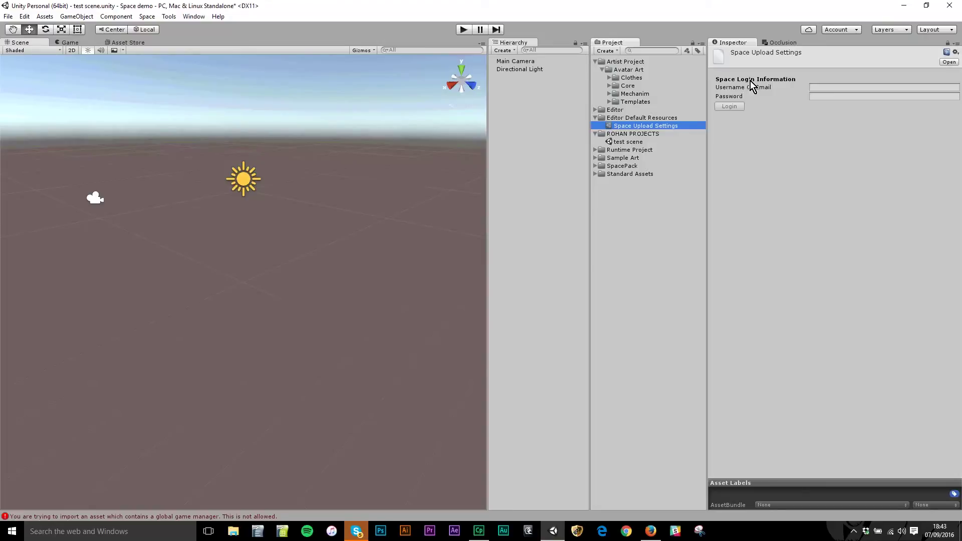
left_click(816, 88)
type("rohantestav4")
key("Tab")
type("******")
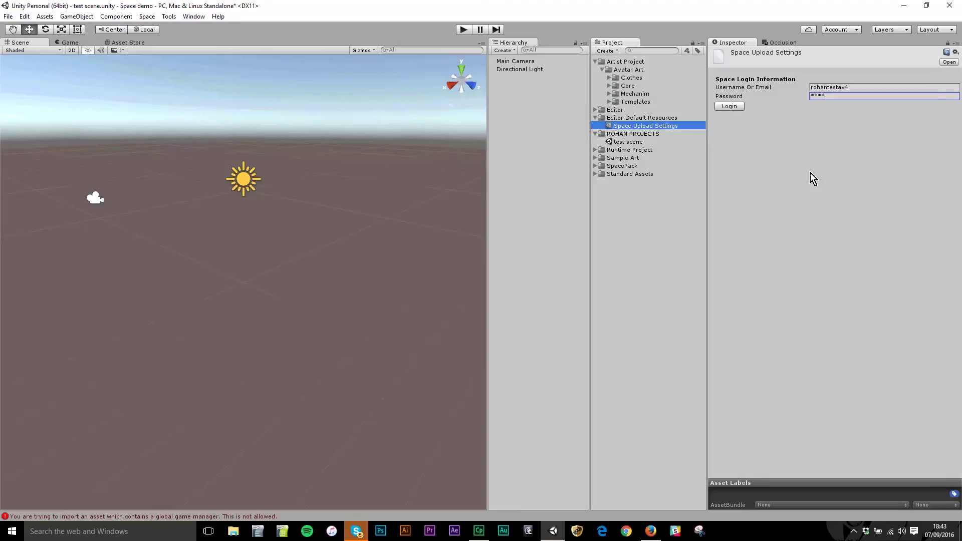
type("***")
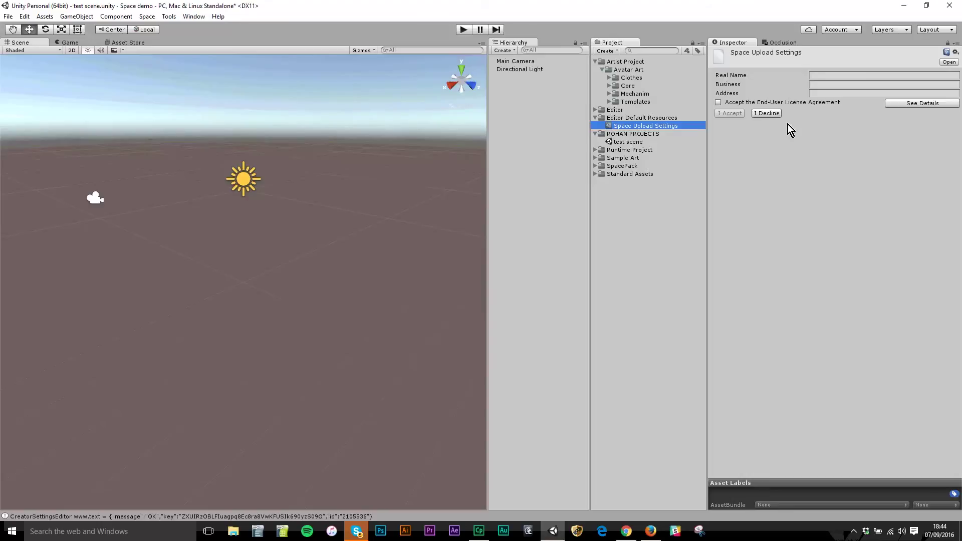
Enter the creator's real name, business name and postal address in the upload settings fields.
left_click(824, 75)
type("Rohan Freem")
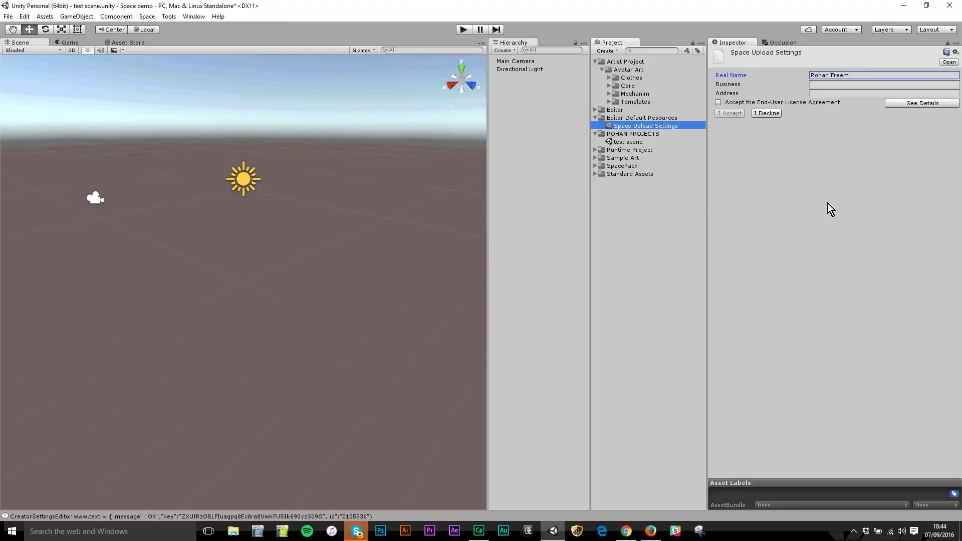
type("an")
key("Tab")
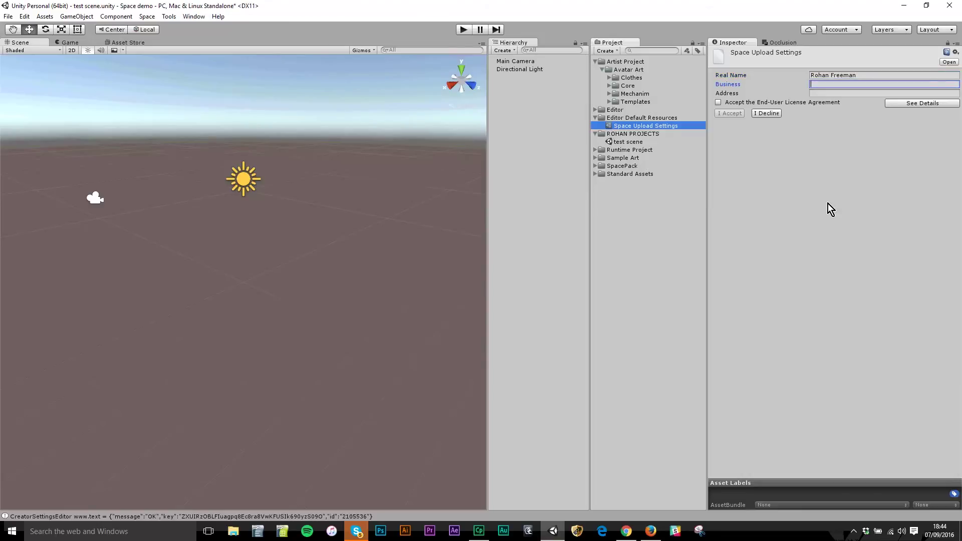
type("Sine Wave  Entertainment Ltd")
key("Tab")
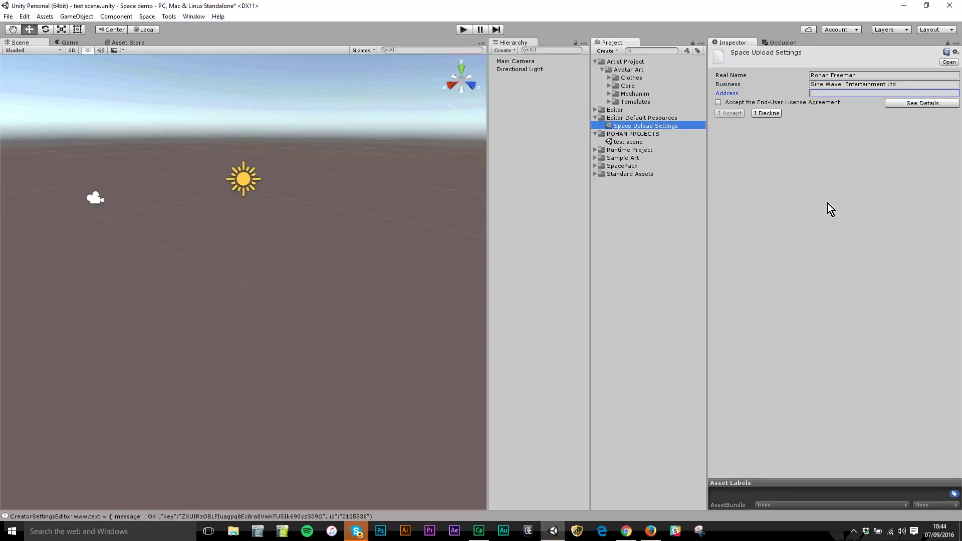
type("22 St James Square London UK")
View the EULA details, tick the agreement box and click I Accept, then return to the browser.
left_click(909, 104)
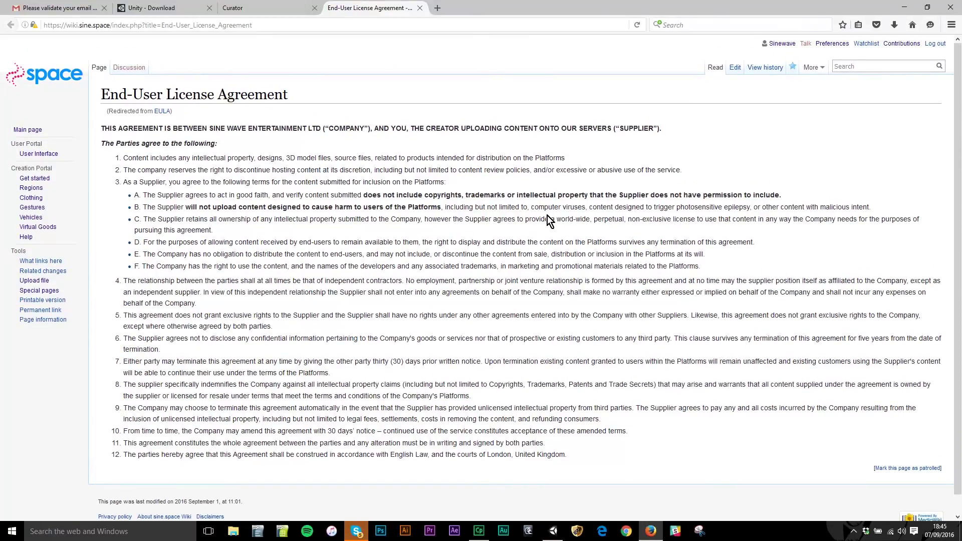
key("alt+Tab")
left_click(719, 102)
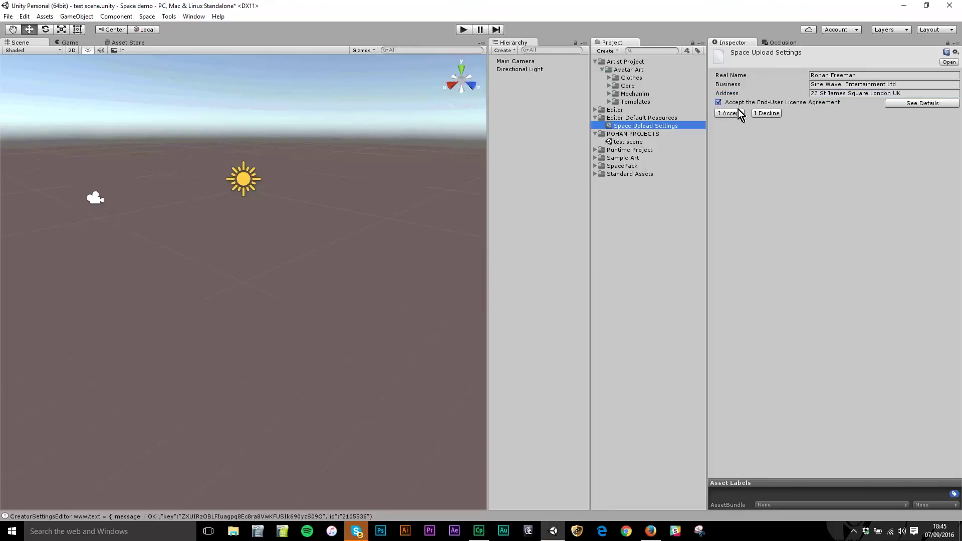
left_click(736, 115)
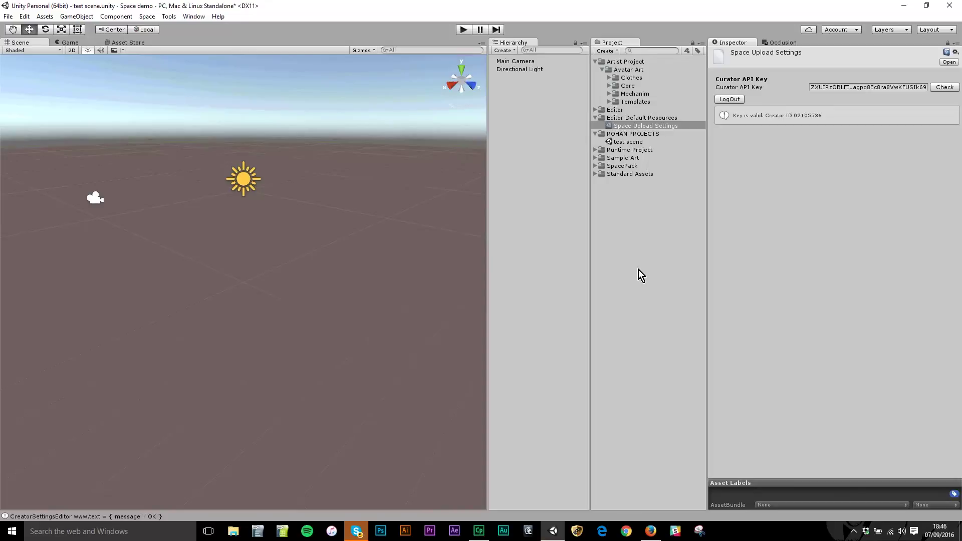
key("alt")
key("alt+Tab")
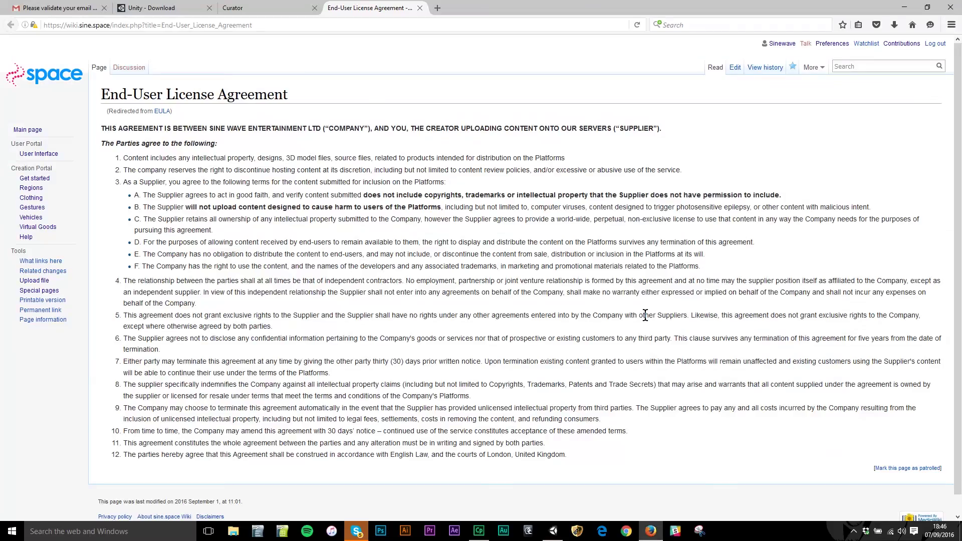
Log in to the Sine.Space Curator site with the creator account's username and password.
left_click(249, 9)
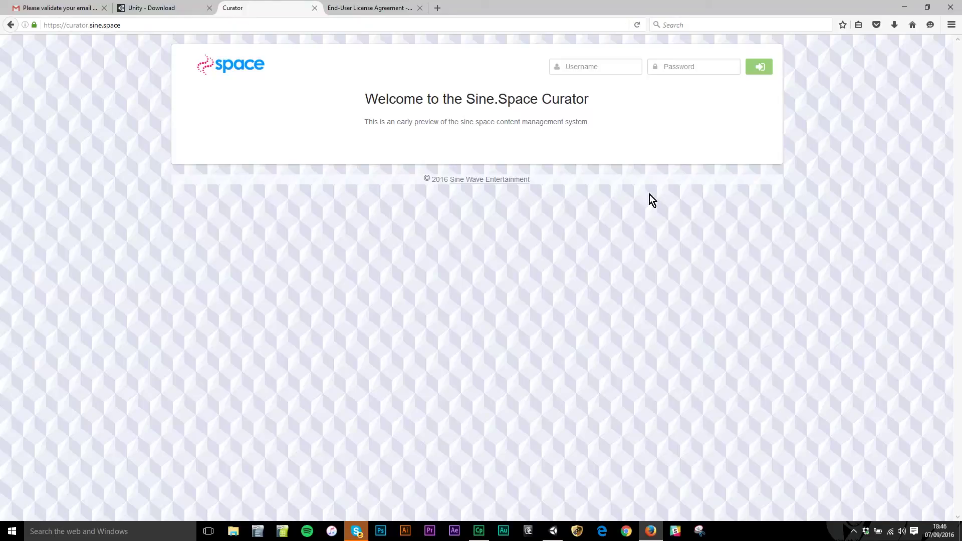
left_click(605, 71)
type("rohan")
key("Tab")
type("•••••••••")
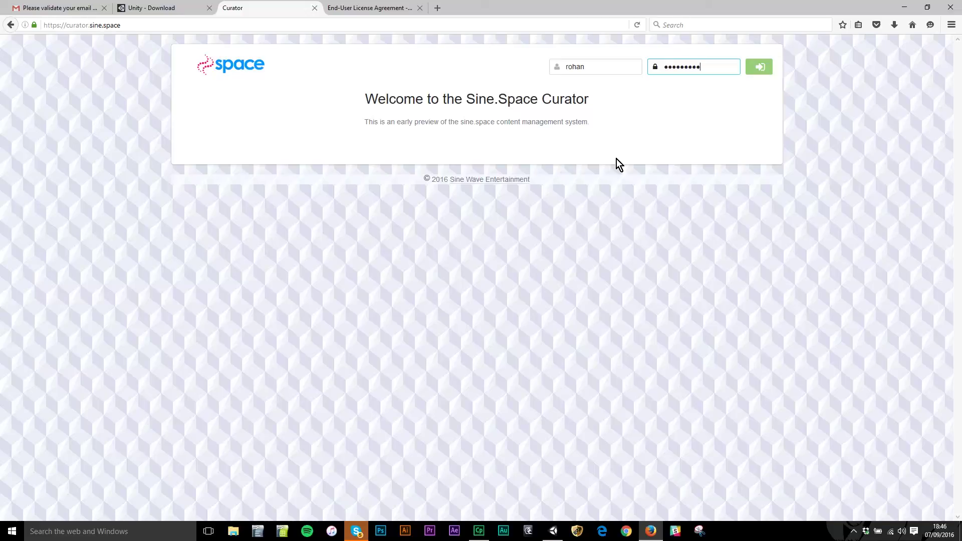
left_click(759, 67)
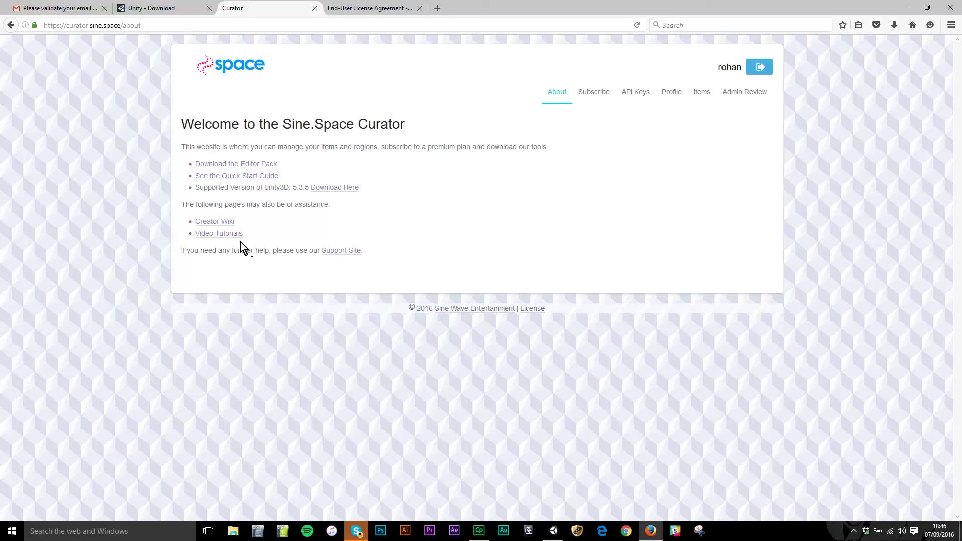
Check the API Keys page, then scroll through the Items list of uploaded products and their statuses.
left_click(640, 95)
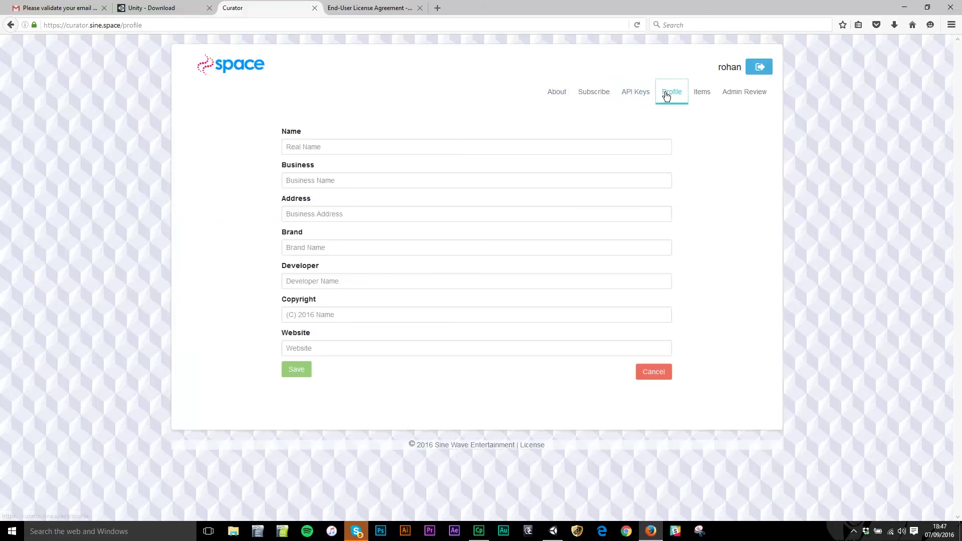
left_click(700, 97)
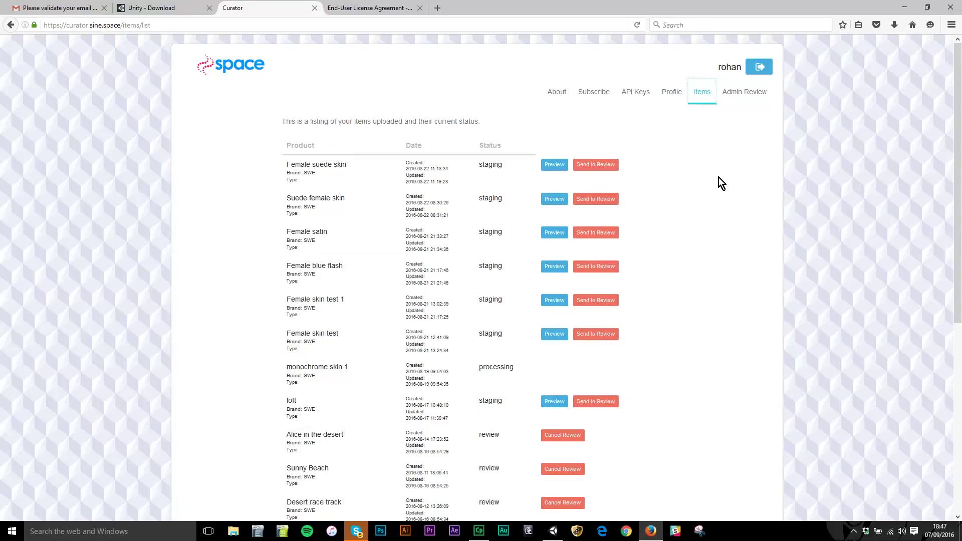
scroll(708, 197, "down", 3)
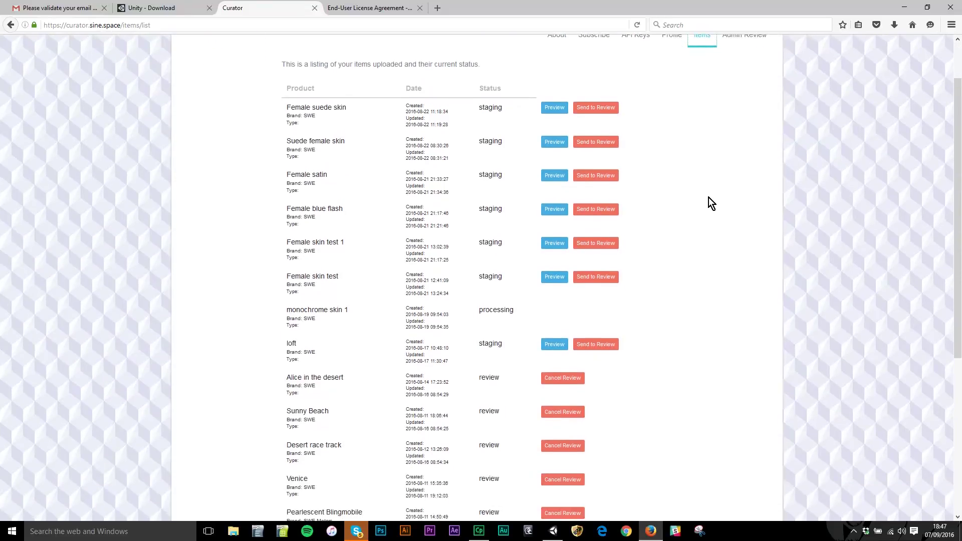
scroll(369, 296, "down", 4)
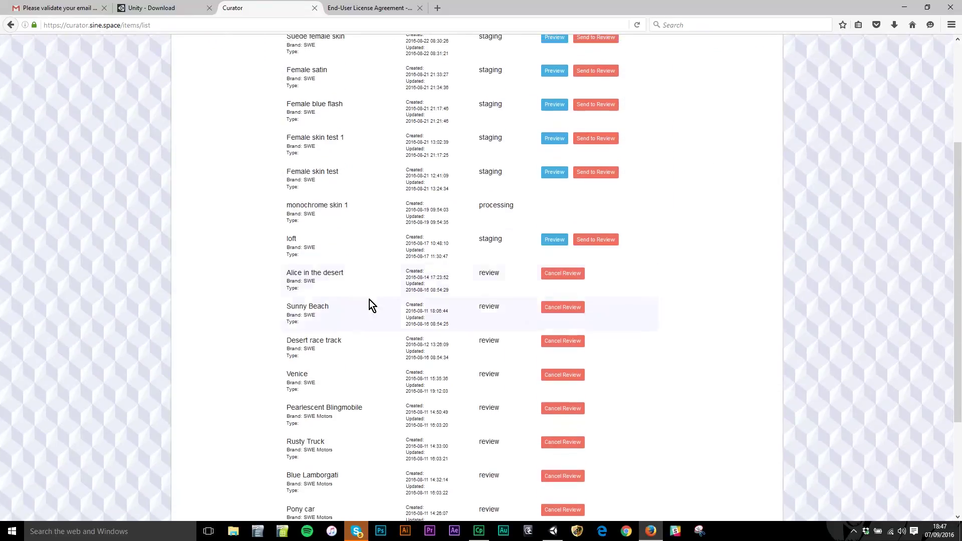
scroll(364, 278, "down", 3)
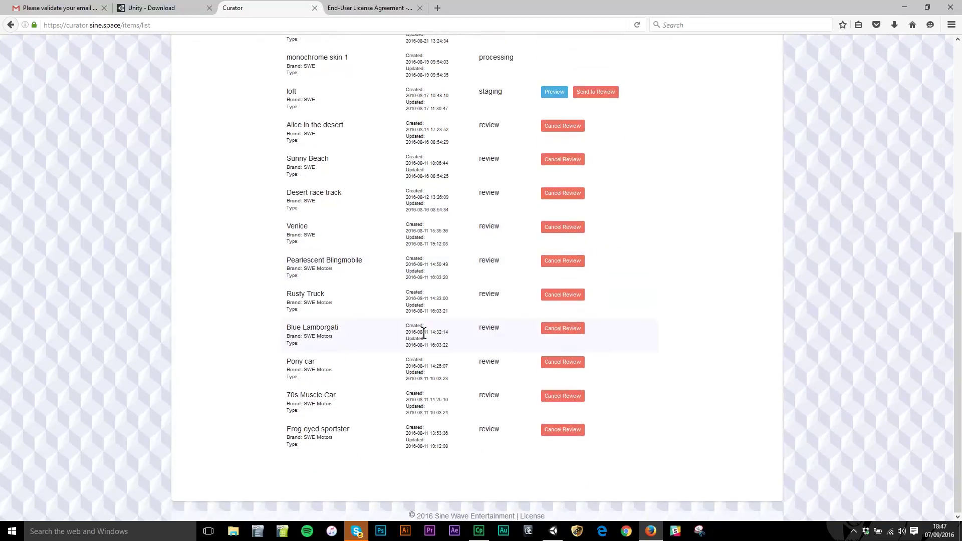
scroll(651, 276, "up", 3)
scroll(672, 272, "up", 5)
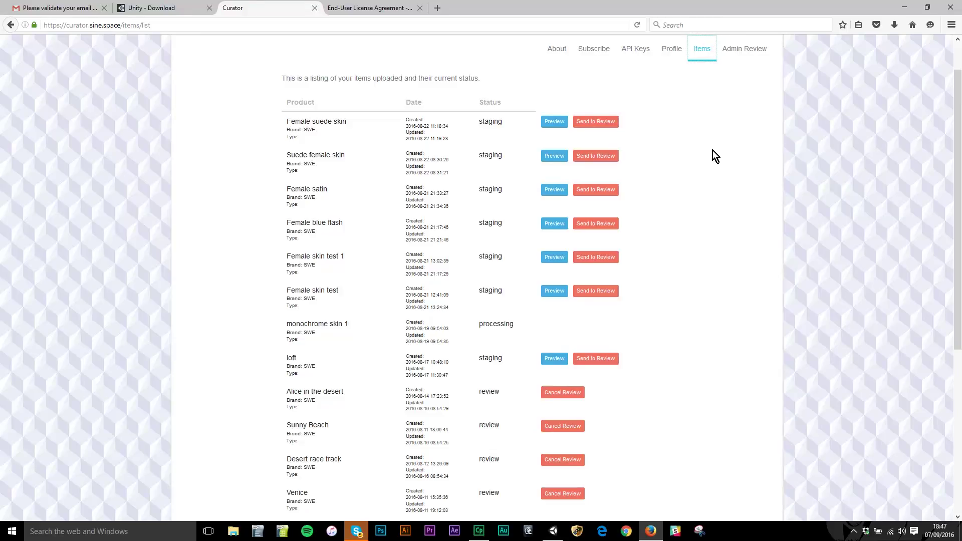
scroll(712, 151, "up", 1)
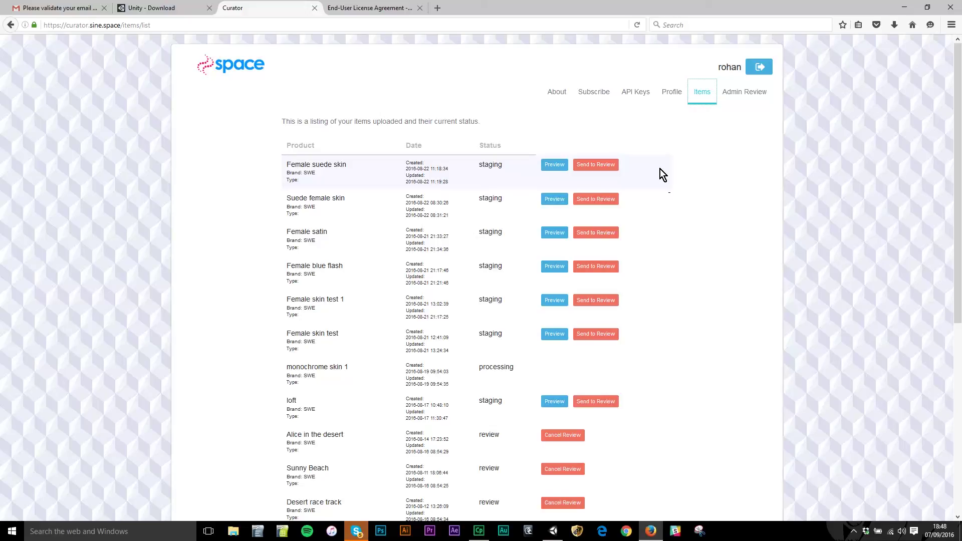
Switch back to Unity's Space Upload Settings in the Inspector, where the Curator API key shows valid.
key("alt+Tab")
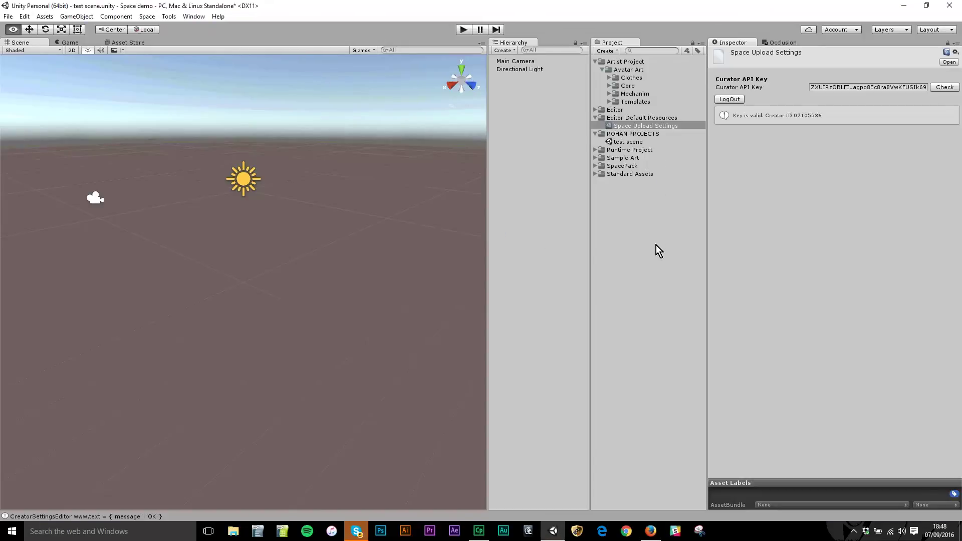